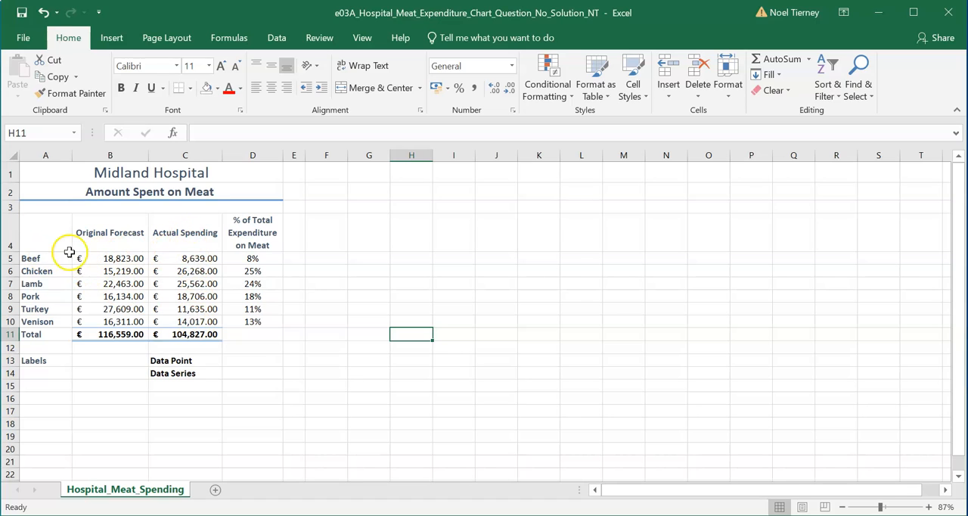
- Insert a 3-D pie chart from the meat names A5:A10 and actual spending C5:C10, and place it beside the table near row 2
{"action": "left_click_drag", "start_coordinate": [46, 258], "coordinate": [65, 316]}
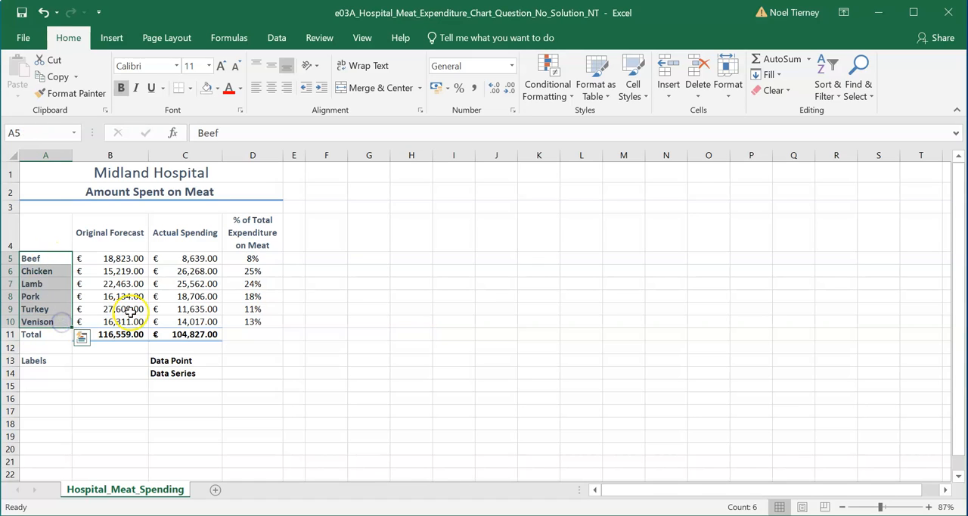
{"action": "left_click", "coordinate": [201, 259], "text": "ctrl"}
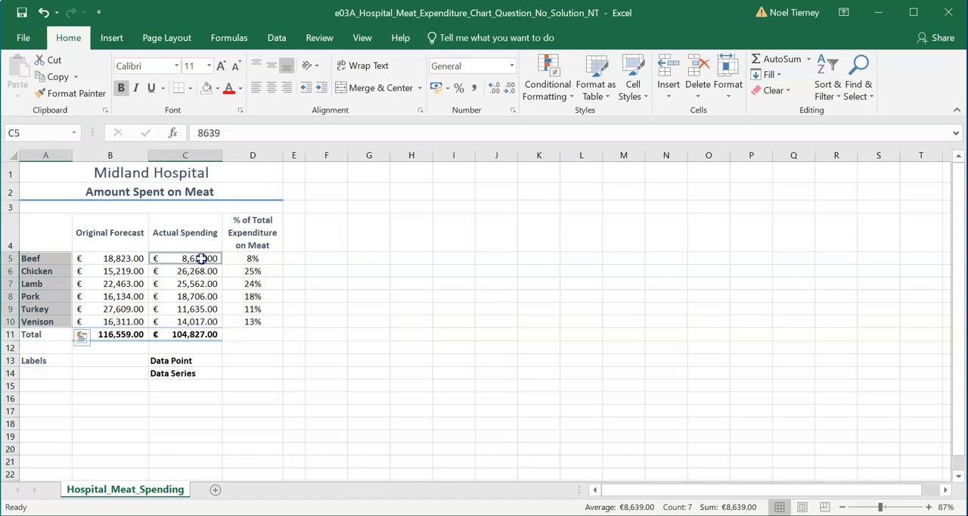
{"action": "left_click_drag", "start_coordinate": [201, 258], "coordinate": [203, 324]}
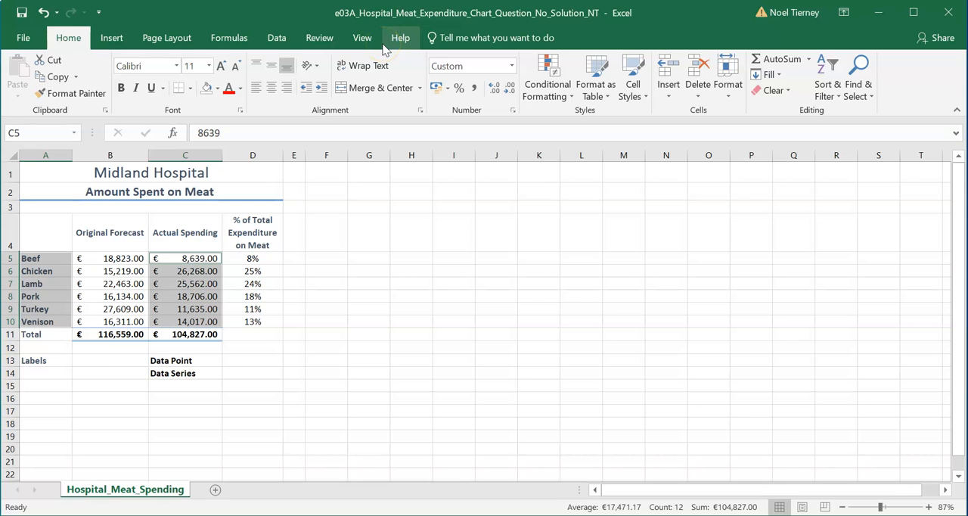
{"action": "left_click", "coordinate": [111, 37]}
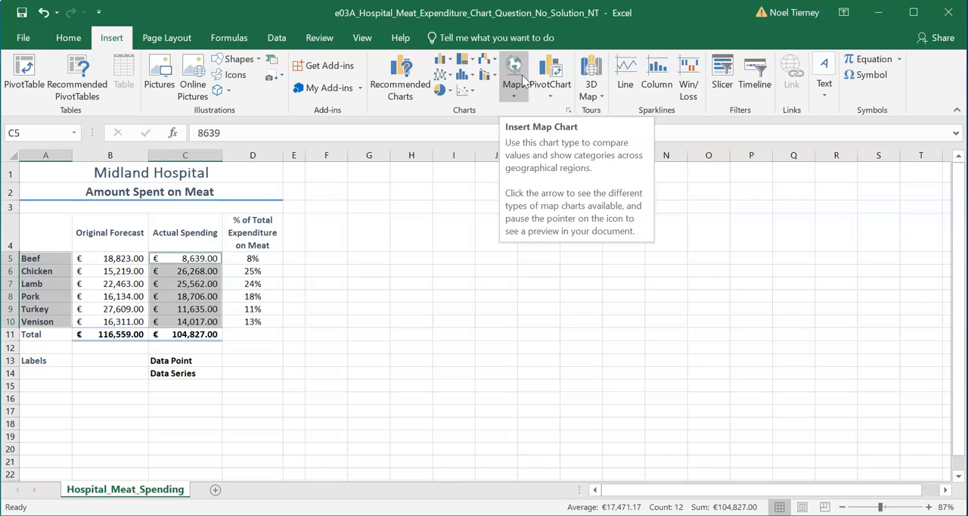
{"action": "left_click", "coordinate": [449, 91]}
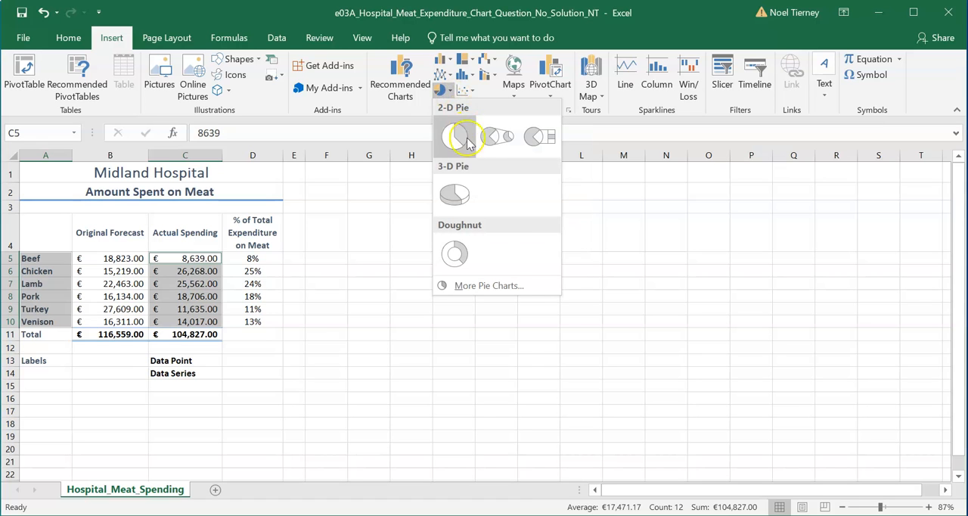
{"action": "left_click", "coordinate": [462, 188]}
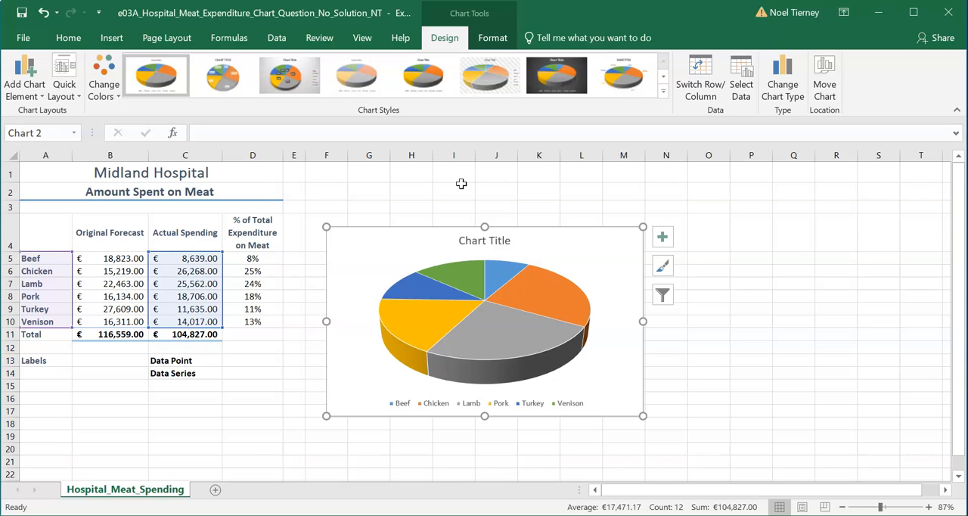
{"action": "left_click_drag", "start_coordinate": [383, 224], "coordinate": [363, 180]}
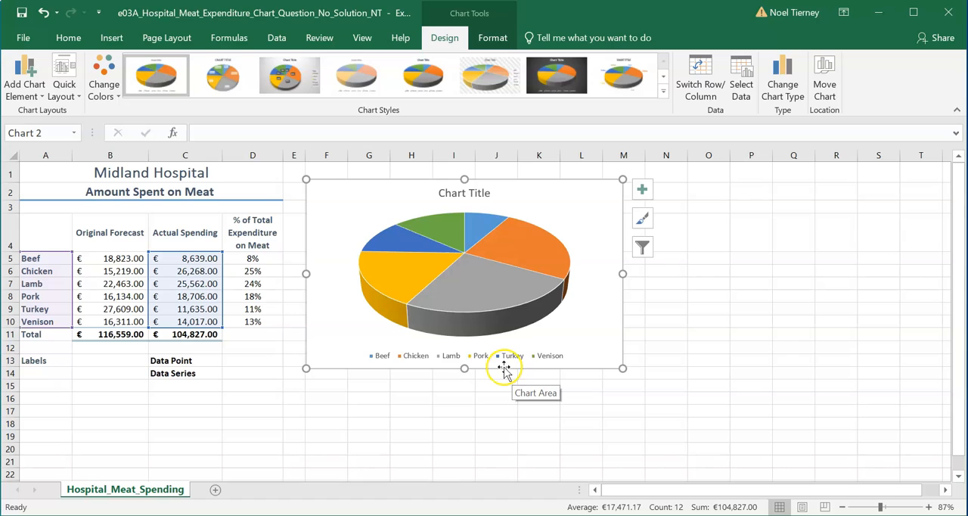
{"action": "left_click", "coordinate": [828, 95]}
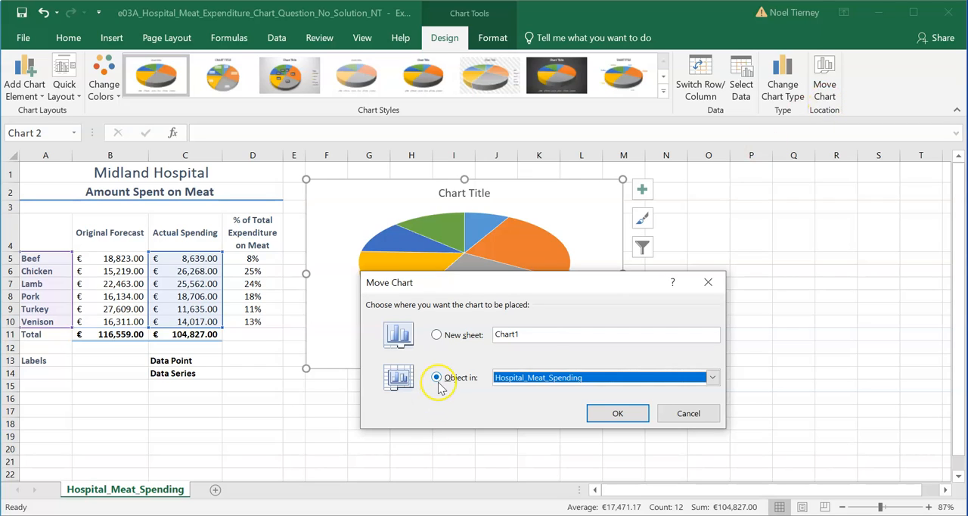
{"action": "left_click", "coordinate": [436, 335]}
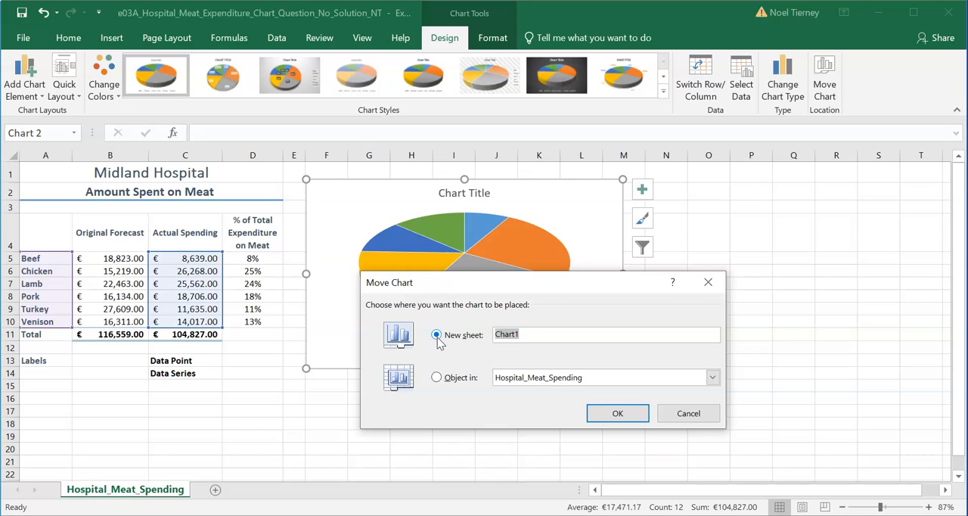
{"action": "left_click", "coordinate": [507, 331]}
{"action": "left_click", "coordinate": [437, 378]}
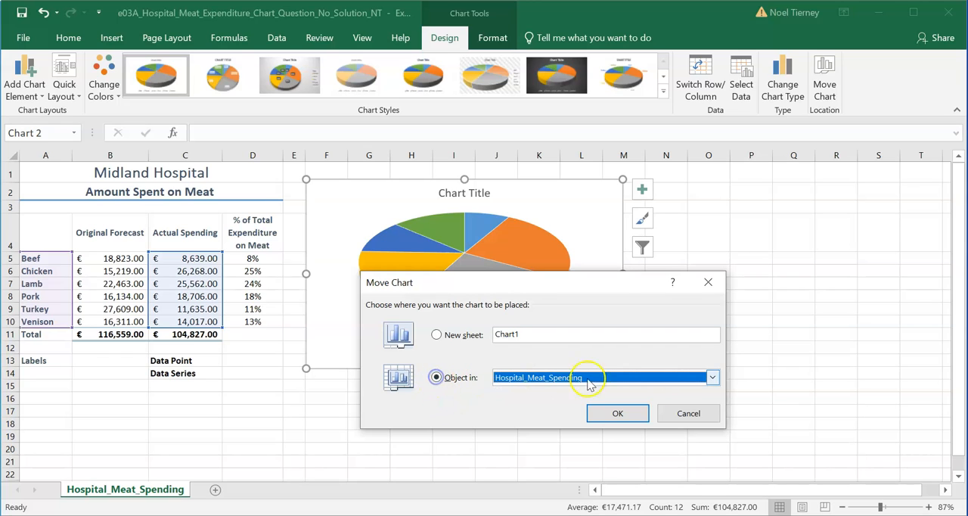
{"action": "left_click", "coordinate": [679, 424]}
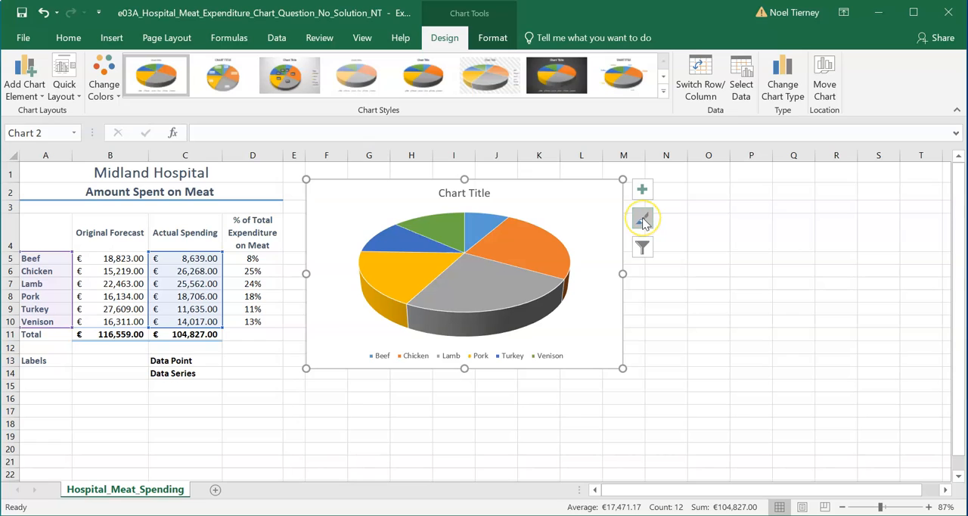
- Examine the pie slices' values and percentages against the worksheet's percentage, meat name and actual spending ranges
{"action": "left_click", "coordinate": [647, 249]}
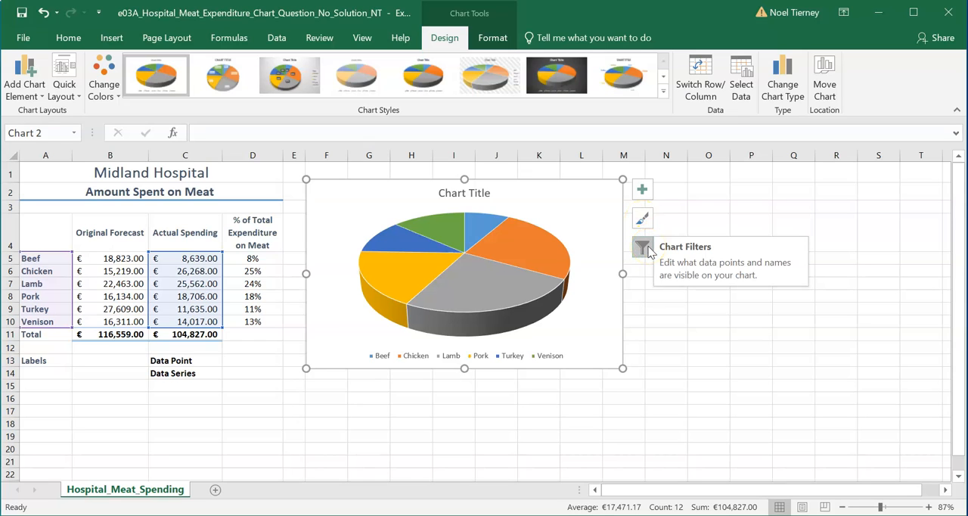
{"action": "left_click", "coordinate": [641, 190]}
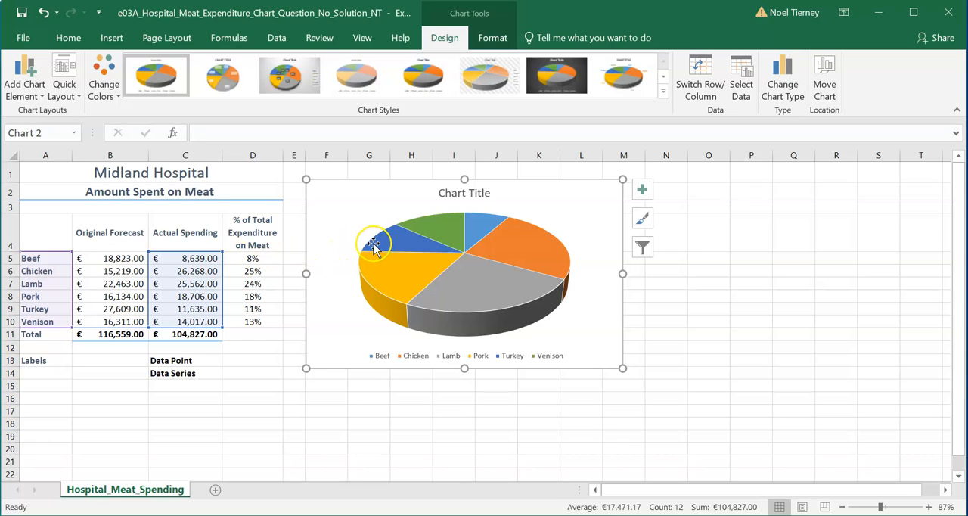
{"action": "mouse_move", "coordinate": [394, 240]}
{"action": "mouse_move", "coordinate": [395, 288]}
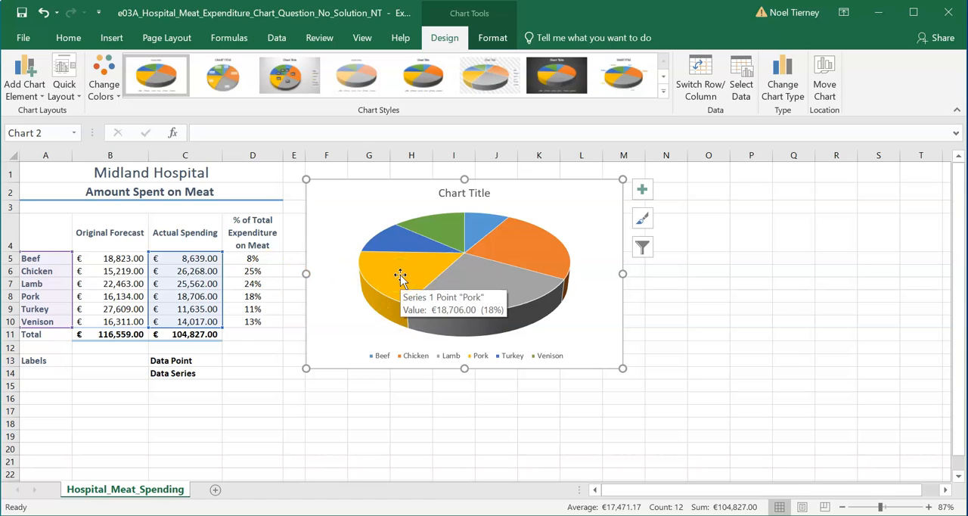
{"action": "left_click_drag", "start_coordinate": [257, 258], "coordinate": [277, 326]}
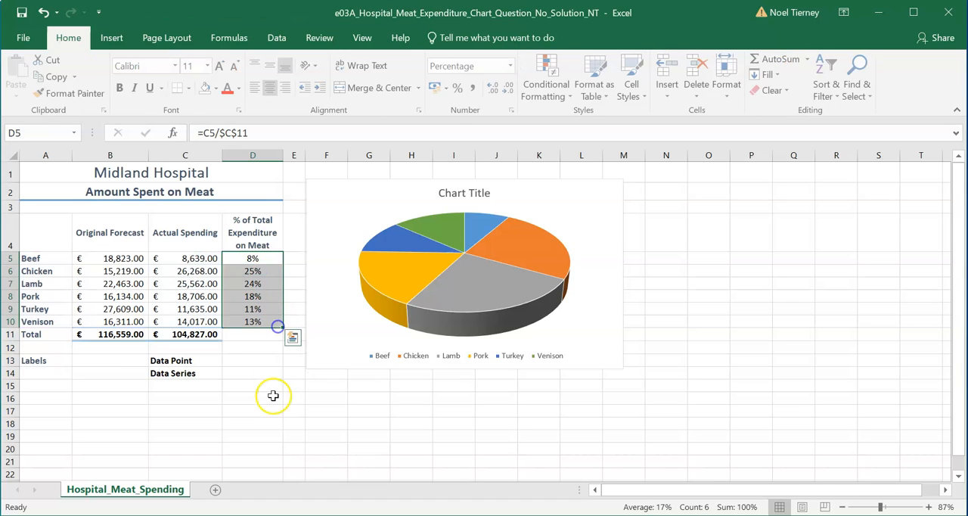
{"action": "left_click", "coordinate": [270, 396]}
{"action": "left_click_drag", "start_coordinate": [31, 258], "coordinate": [39, 320]}
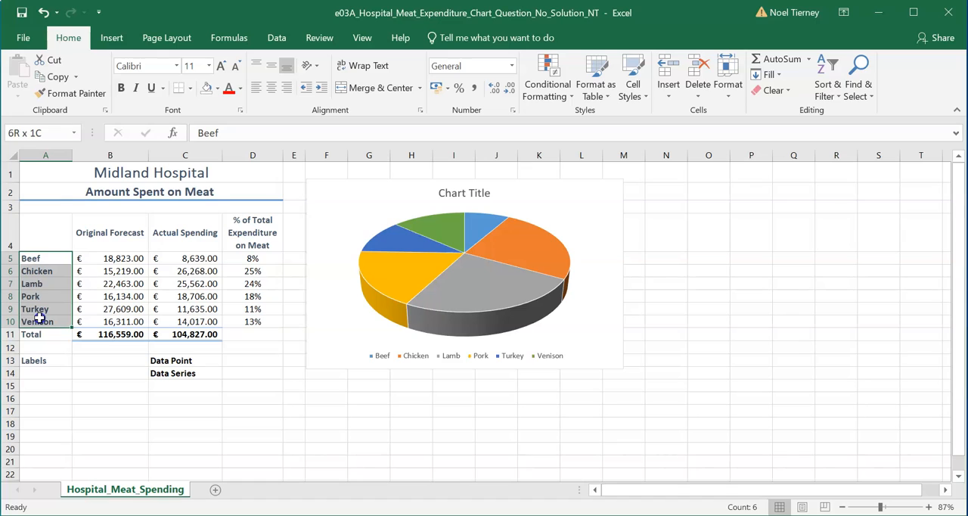
{"action": "left_click_drag", "start_coordinate": [185, 258], "coordinate": [197, 315]}
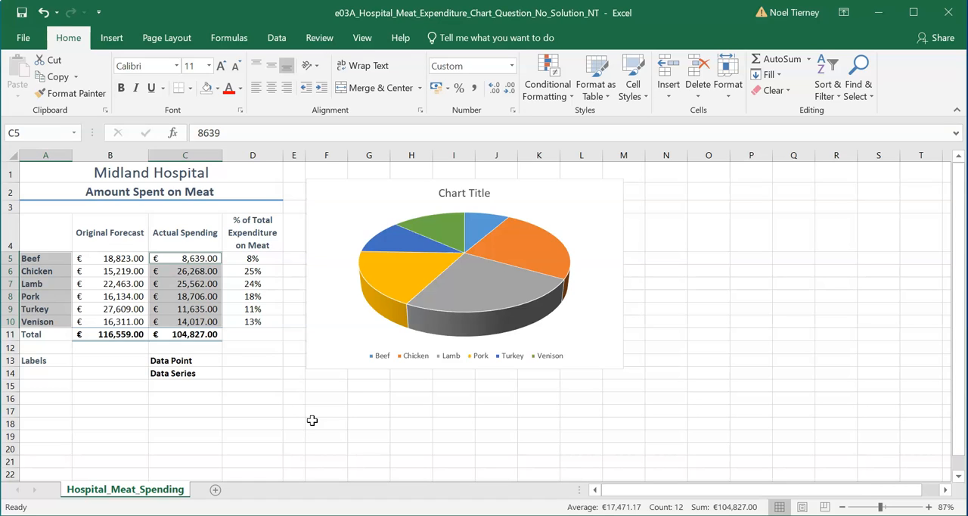
{"action": "left_click", "coordinate": [292, 401]}
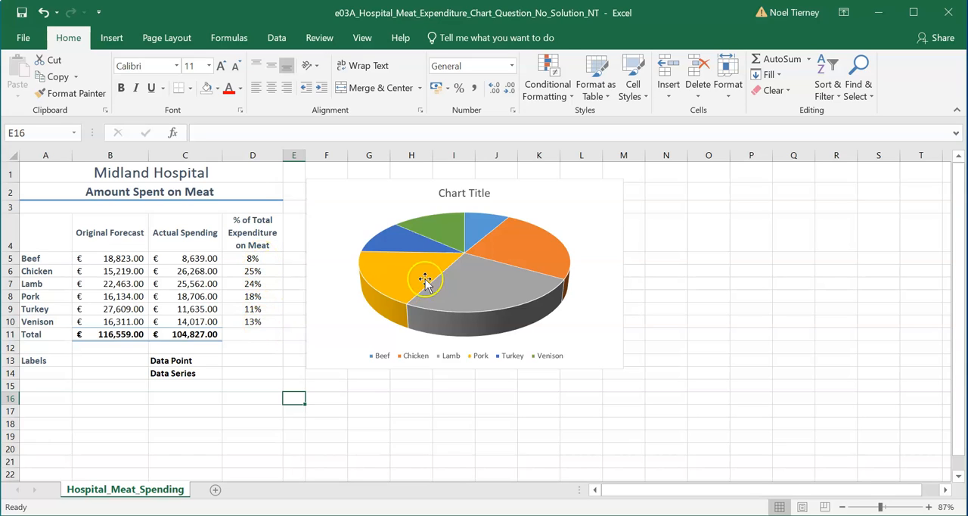
{"action": "mouse_move", "coordinate": [407, 240]}
{"action": "mouse_move", "coordinate": [555, 258]}
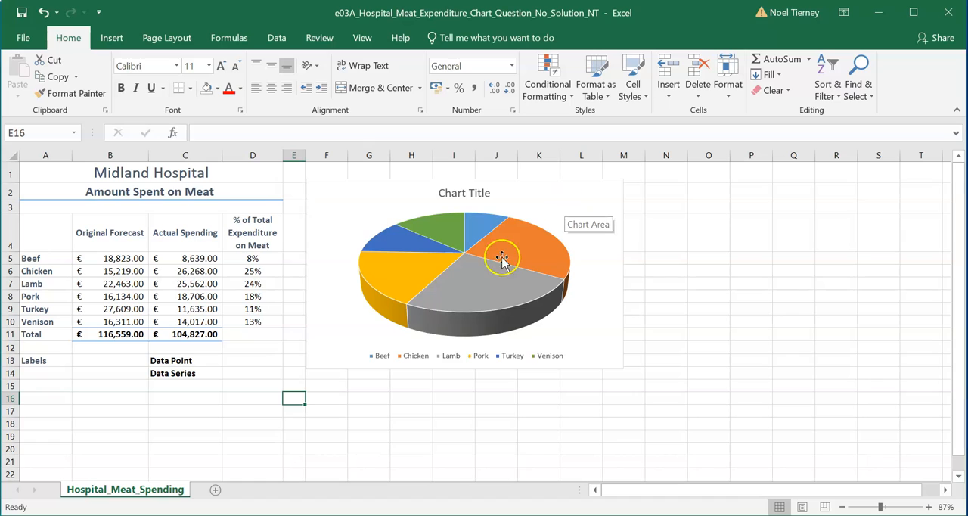
- Examine the chart's title, chart area, legend and slices, and the cells that serve as its labels, data point and data series
{"action": "left_click", "coordinate": [472, 195]}
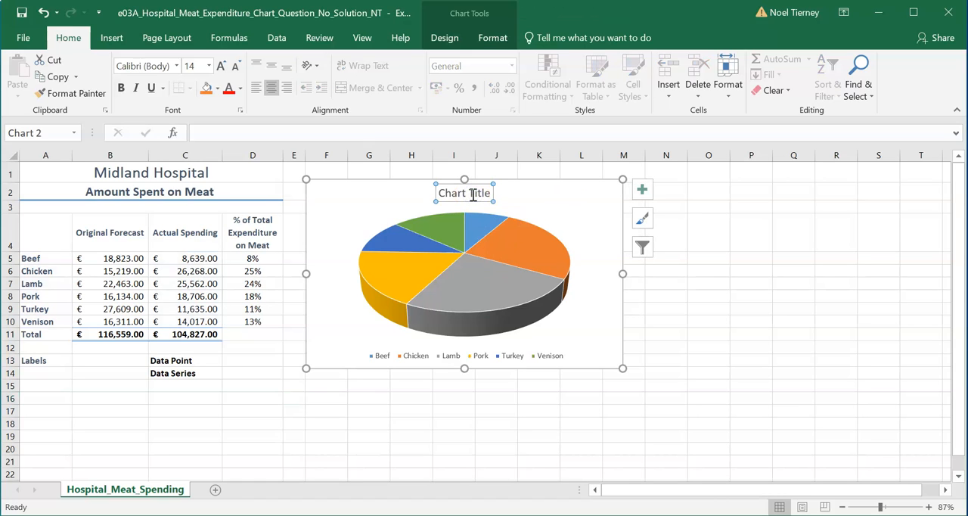
{"action": "left_click", "coordinate": [340, 176]}
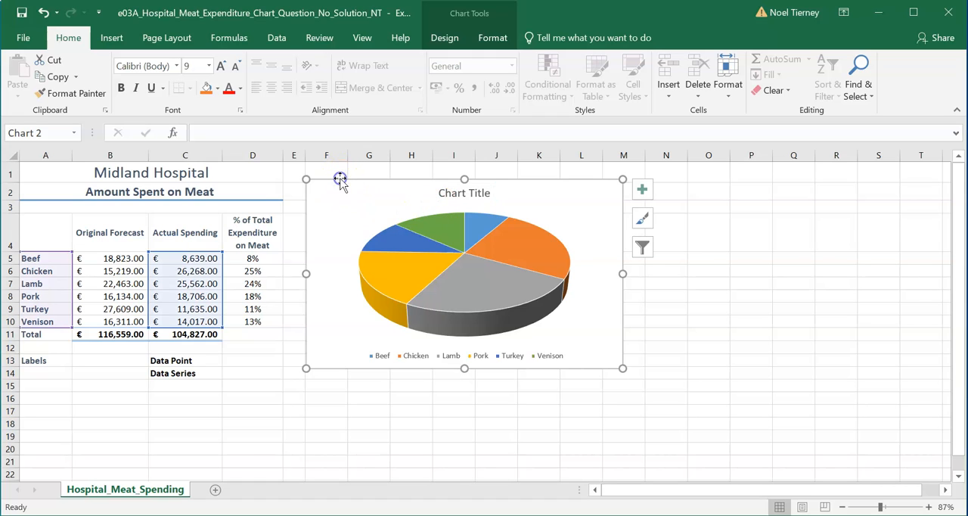
{"action": "left_click", "coordinate": [485, 191]}
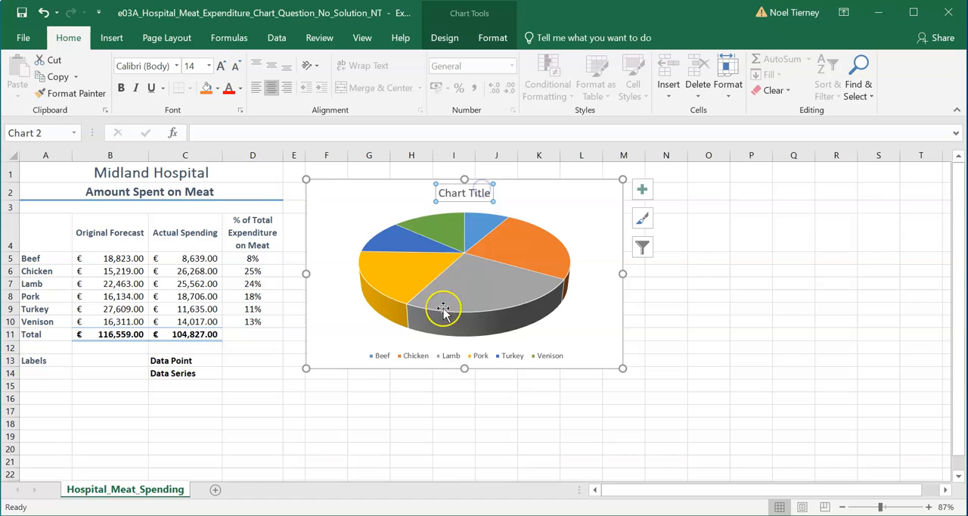
{"action": "left_click", "coordinate": [420, 356]}
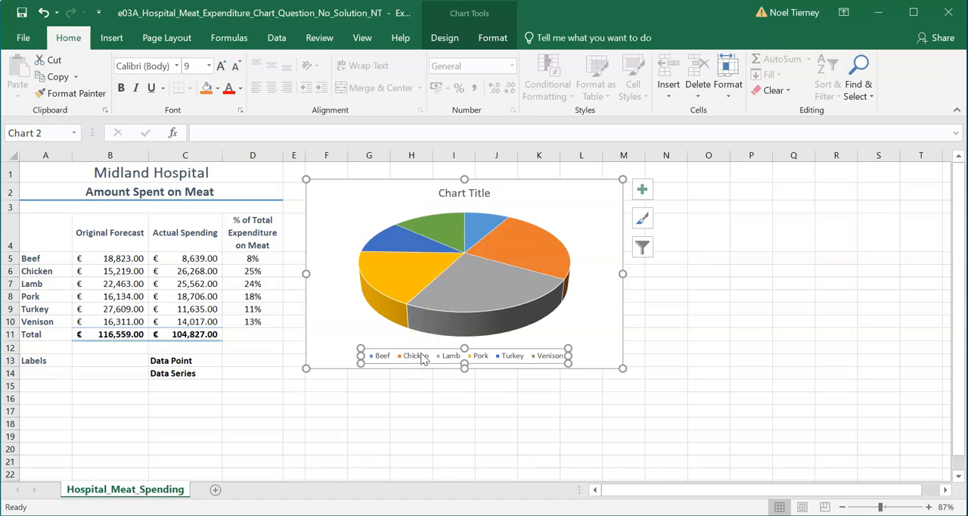
{"action": "mouse_move", "coordinate": [450, 287]}
{"action": "mouse_move", "coordinate": [396, 298]}
{"action": "left_click", "coordinate": [36, 363]}
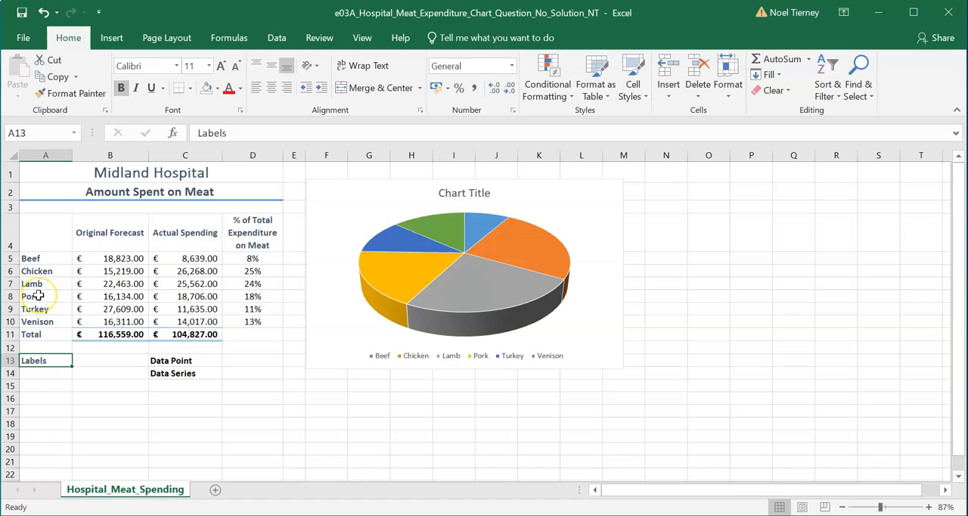
{"action": "left_click", "coordinate": [203, 259]}
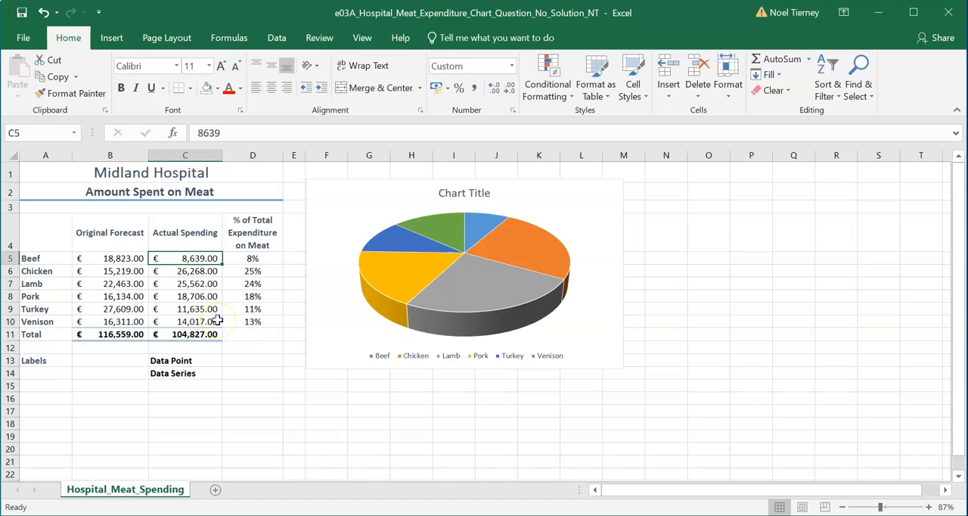
{"action": "left_click", "coordinate": [175, 375]}
{"action": "left_click_drag", "start_coordinate": [189, 258], "coordinate": [190, 322]}
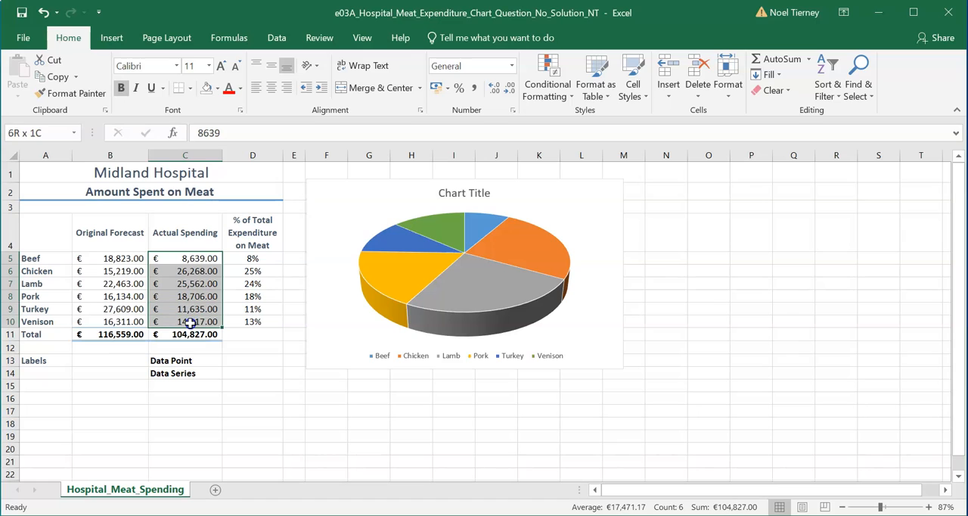
{"action": "left_click", "coordinate": [278, 399]}
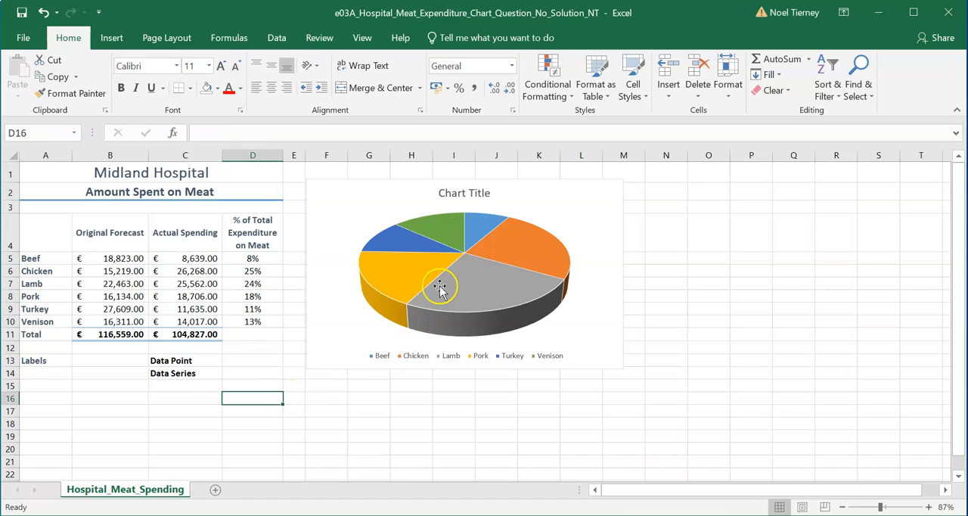
- Review the context options offered for the pie chart's plot area and for its chart area
{"action": "left_click", "coordinate": [351, 203]}
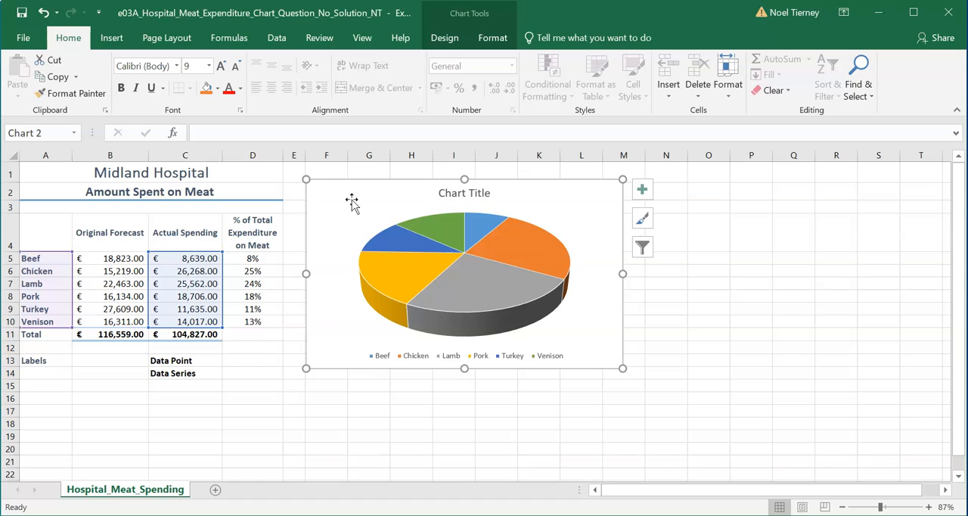
{"action": "left_click", "coordinate": [345, 189]}
{"action": "right_click", "coordinate": [346, 189]}
{"action": "left_click", "coordinate": [337, 188]}
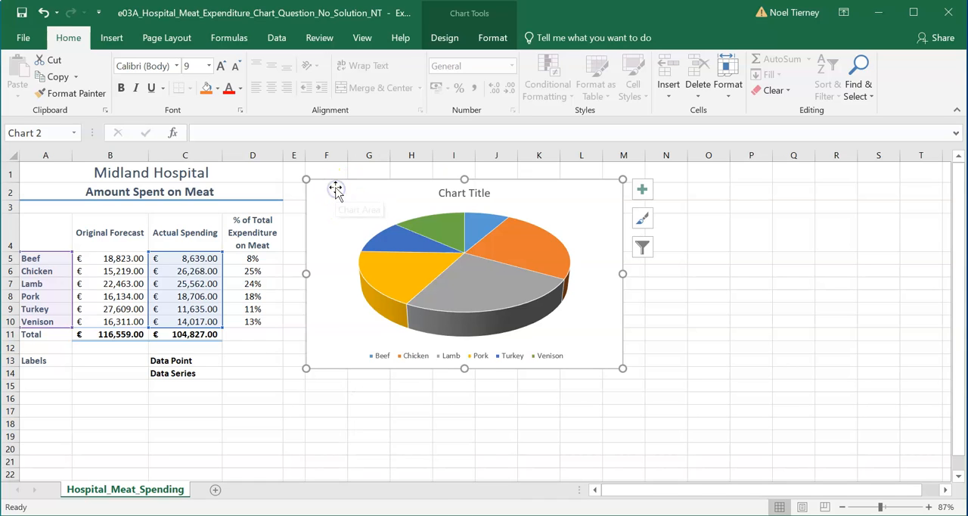
{"action": "right_click", "coordinate": [333, 214]}
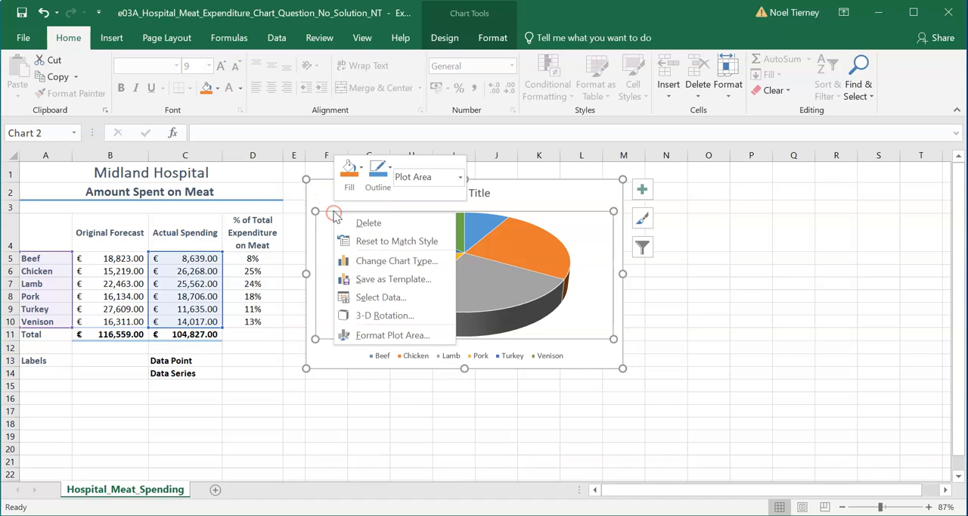
{"action": "left_click", "coordinate": [338, 189]}
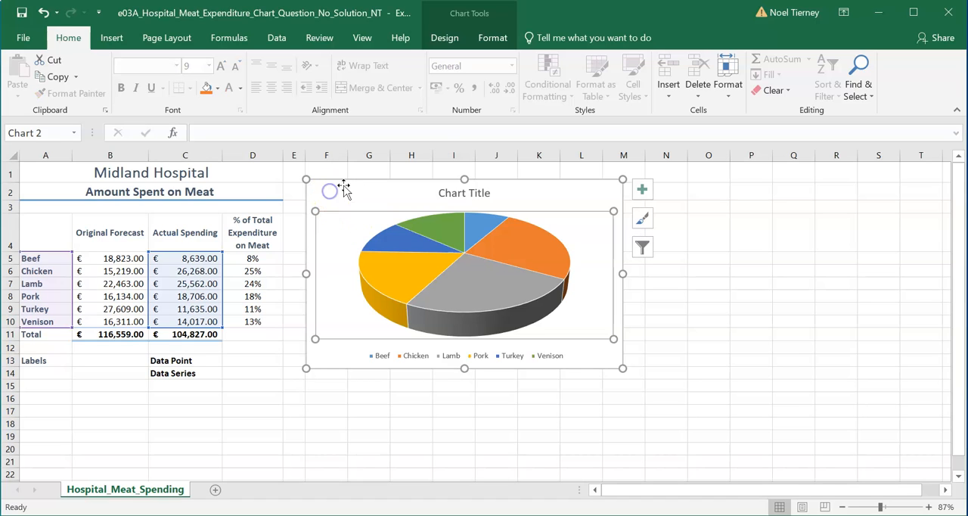
{"action": "right_click", "coordinate": [344, 189]}
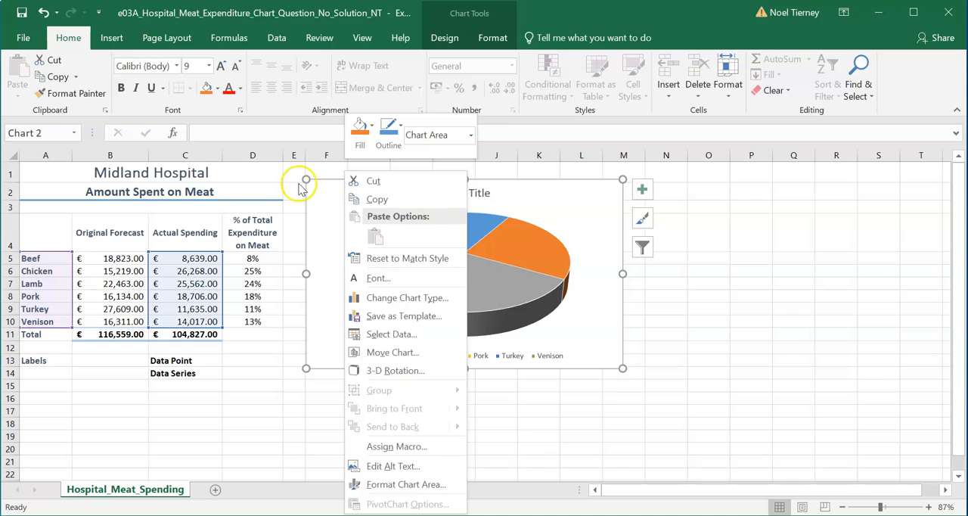
{"action": "left_click", "coordinate": [312, 178]}
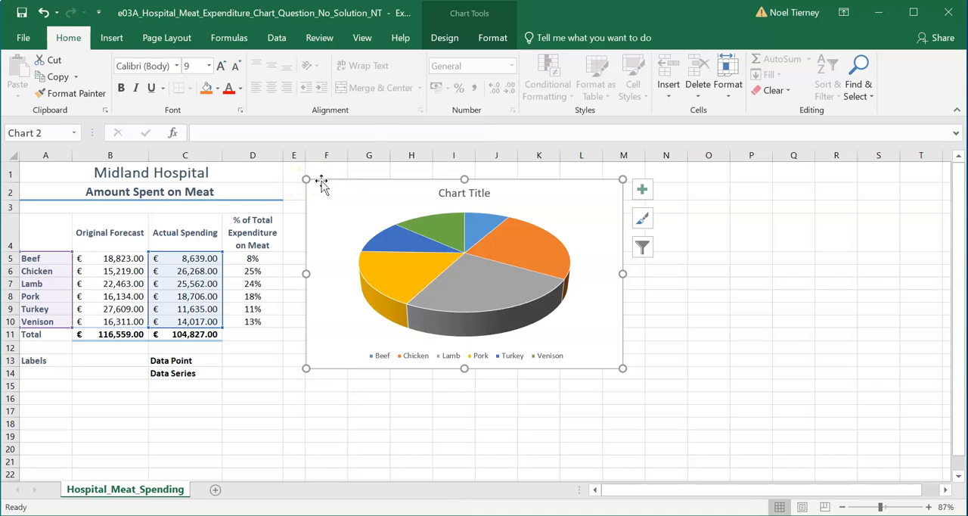
{"action": "right_click", "coordinate": [320, 179]}
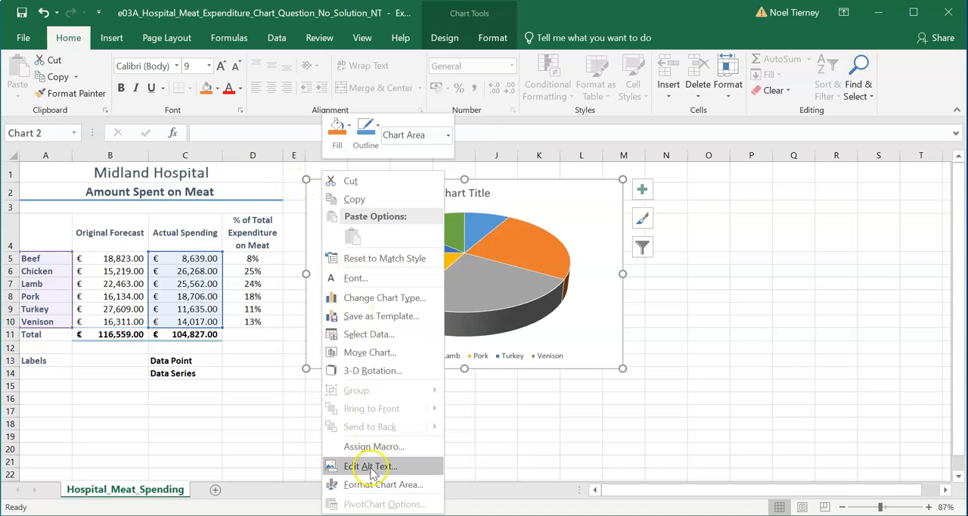
{"action": "left_click", "coordinate": [601, 415]}
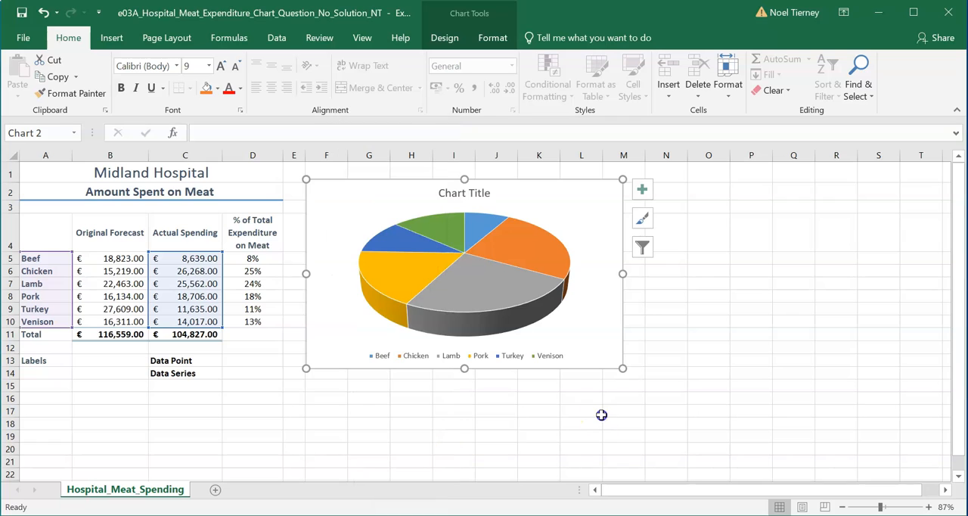
- Examine the context options offered for the whole pie data series and for the single Lamb data point
{"action": "left_click", "coordinate": [473, 283]}
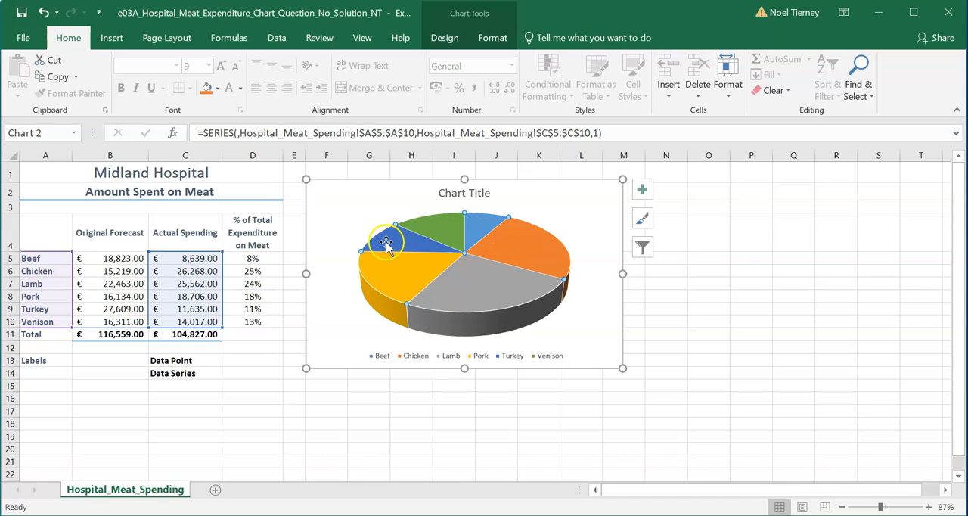
{"action": "right_click", "coordinate": [483, 283]}
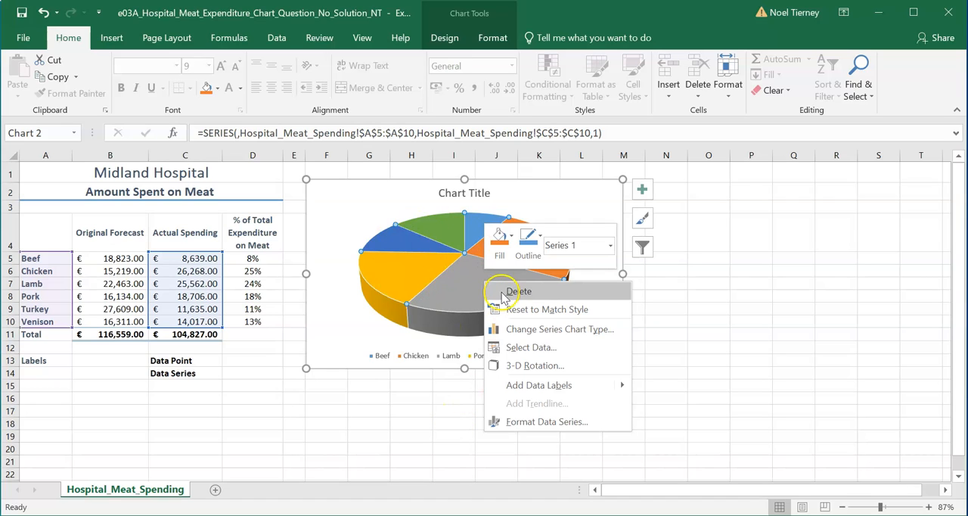
{"action": "left_click", "coordinate": [456, 302]}
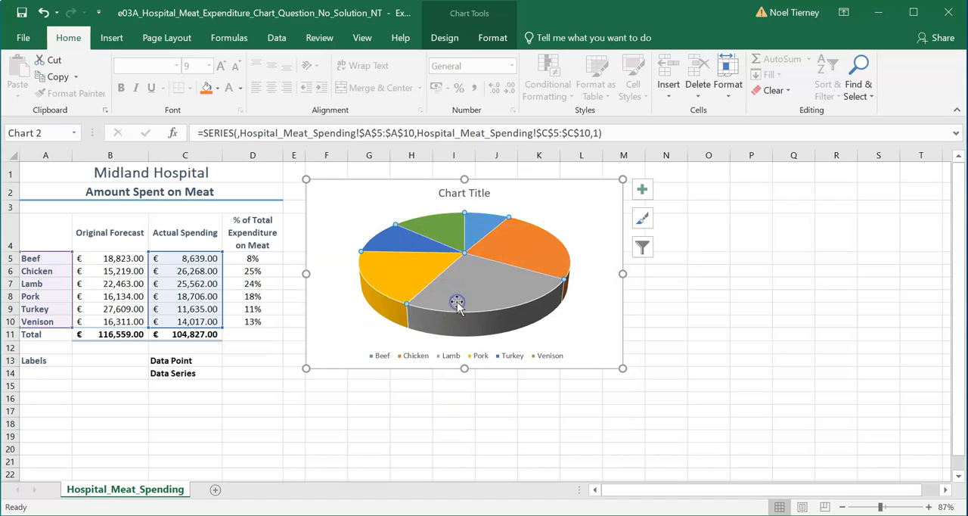
{"action": "left_click", "coordinate": [456, 303]}
{"action": "left_click", "coordinate": [458, 300]}
{"action": "right_click", "coordinate": [488, 295]}
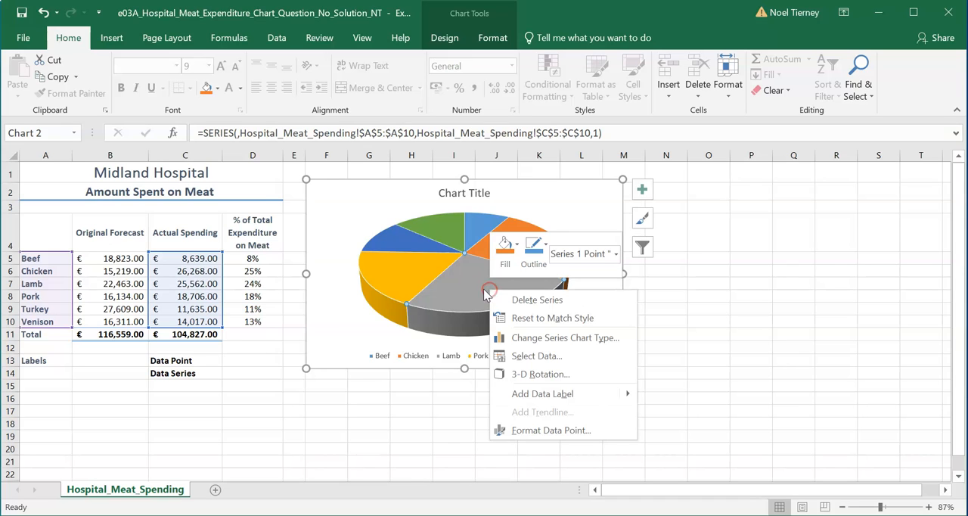
{"action": "left_click", "coordinate": [455, 299]}
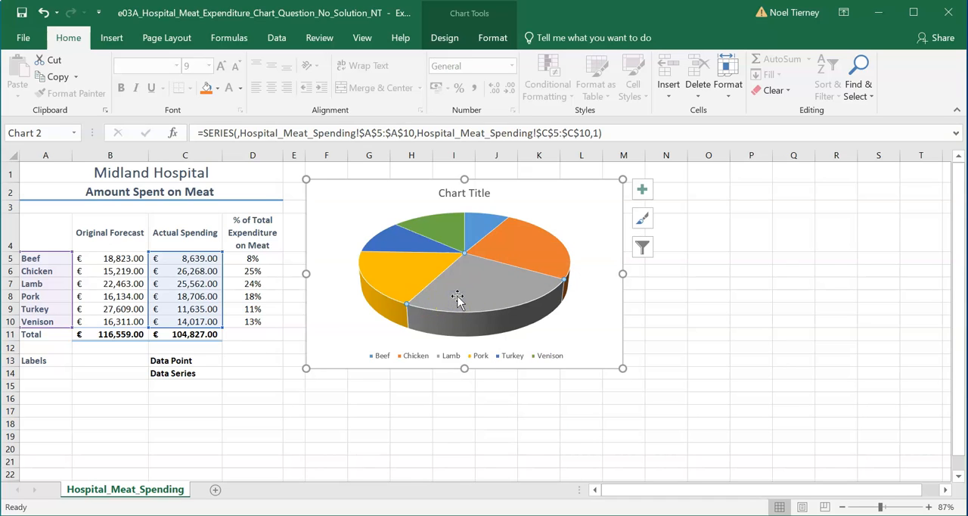
{"action": "right_click", "coordinate": [458, 299]}
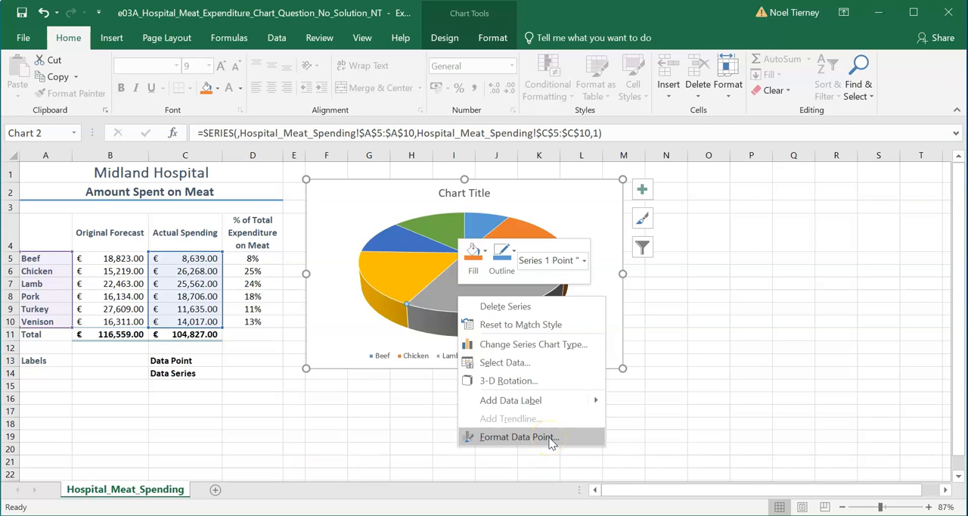
{"action": "left_click", "coordinate": [353, 435]}
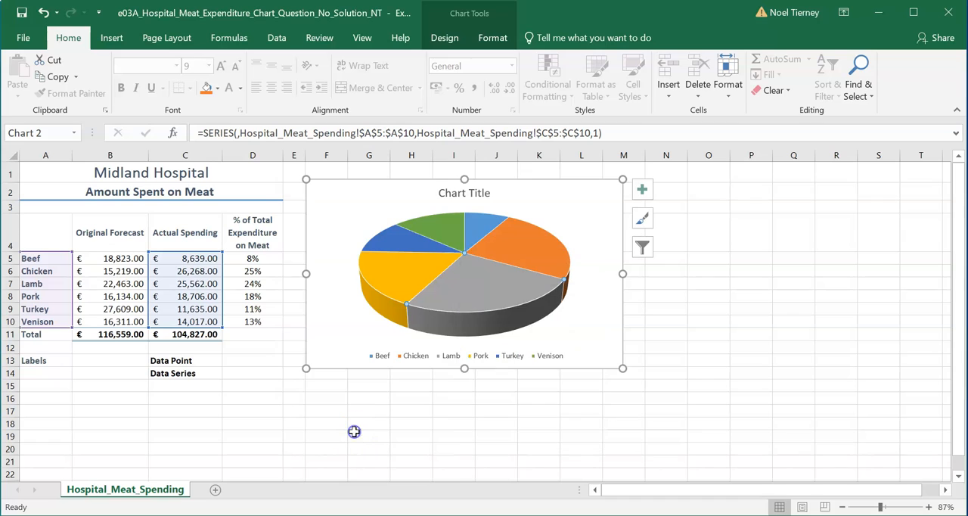
- Replace the pie chart's placeholder title with "Hospital Meat Expenditure"
{"action": "left_click", "coordinate": [443, 193]}
{"action": "left_click_drag", "start_coordinate": [439, 194], "coordinate": [497, 193]}
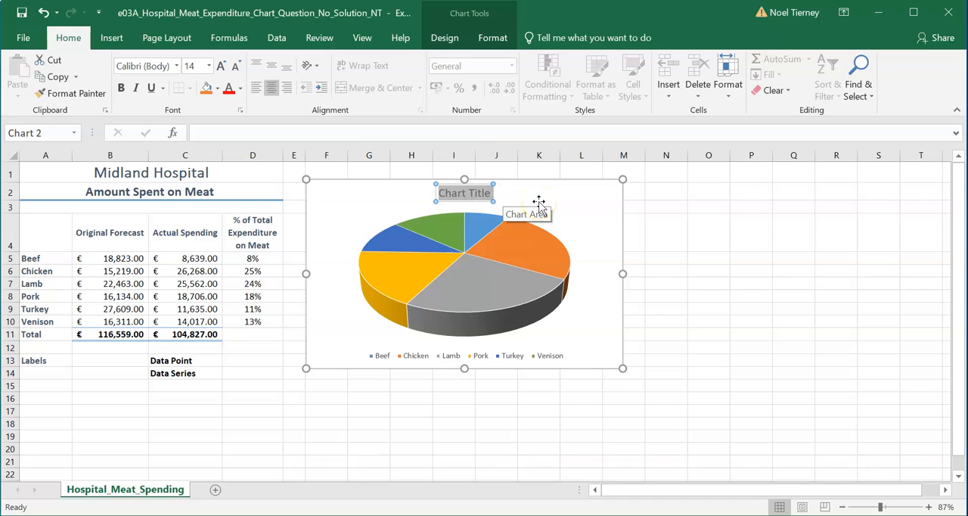
{"action": "type", "text": "Hospital Meat Ex"}
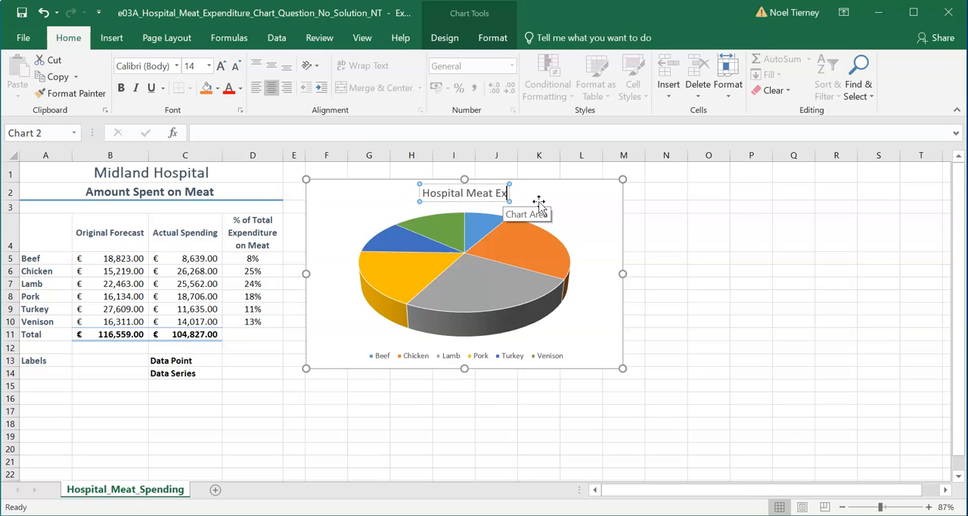
{"action": "type", "text": "penditure"}
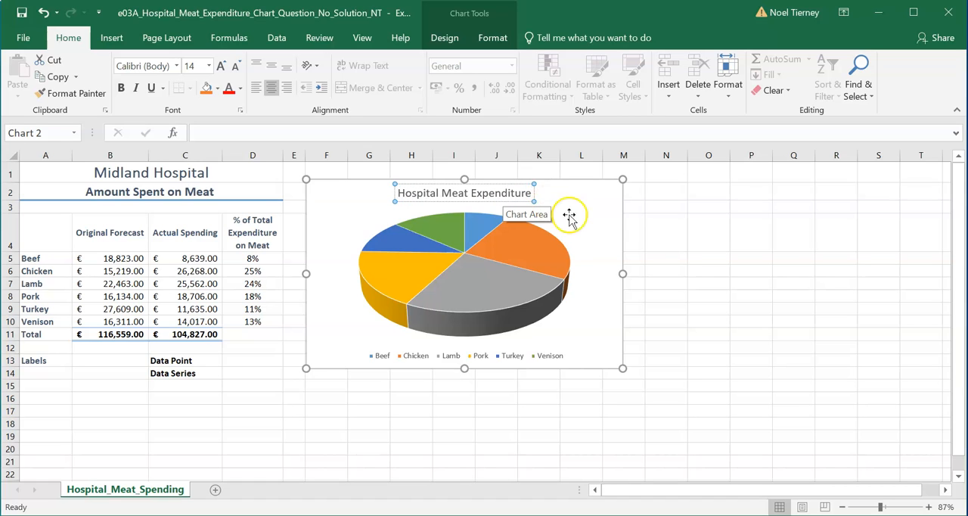
{"action": "left_click", "coordinate": [607, 225]}
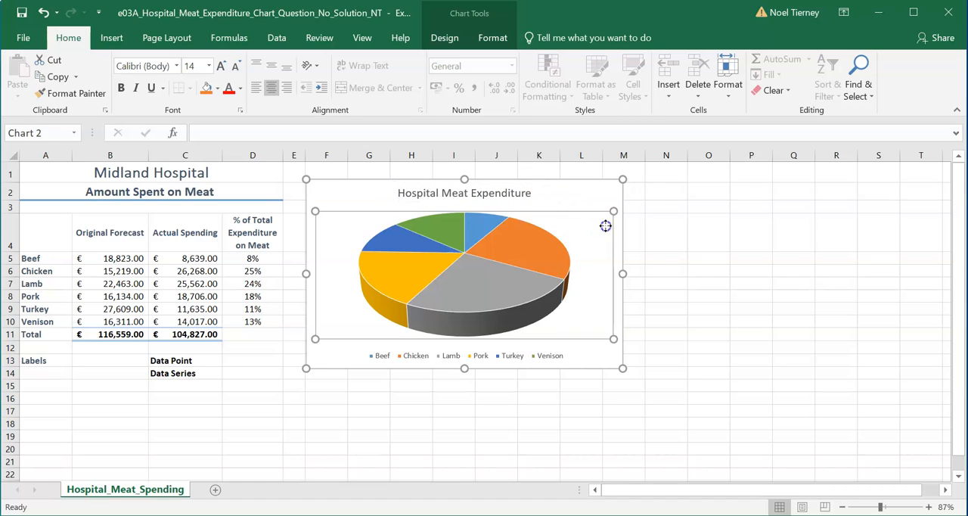
- Apply the WordArt style "Fill: Gold, Accent color 4; Soft Bevel" to the chart title
{"action": "left_click", "coordinate": [485, 184]}
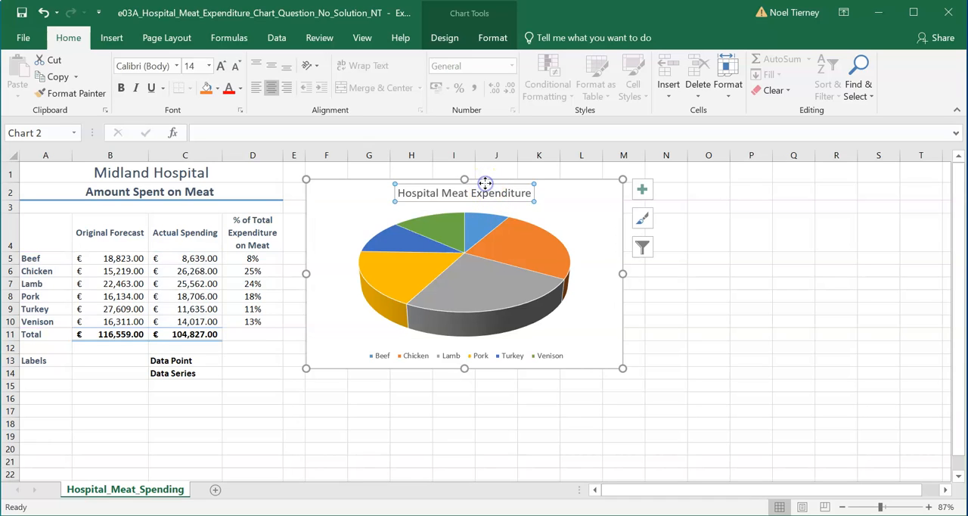
{"action": "left_click", "coordinate": [499, 43]}
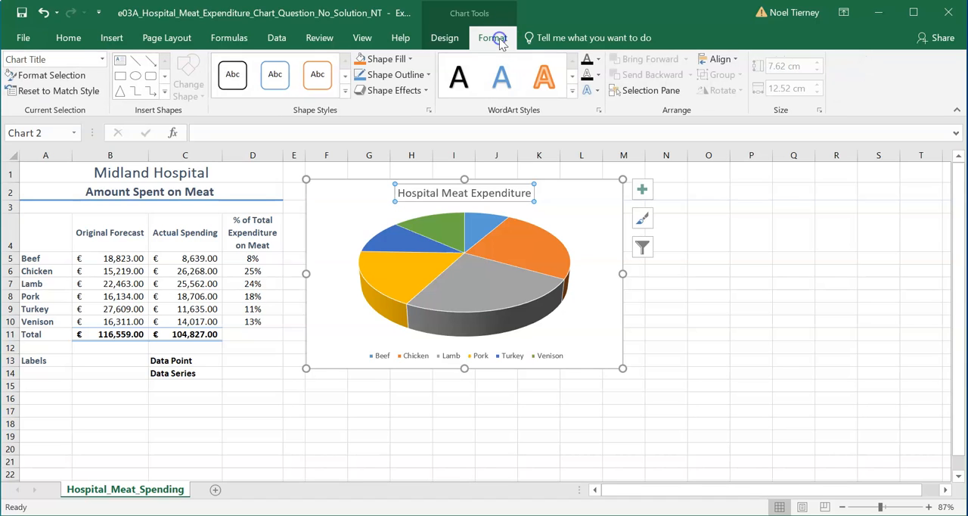
{"action": "left_click", "coordinate": [501, 35]}
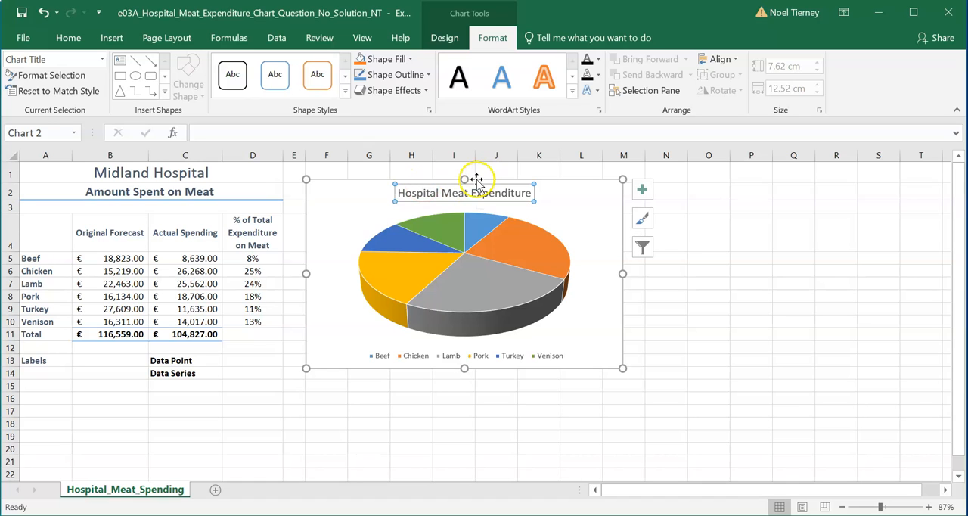
{"action": "left_click", "coordinate": [574, 92]}
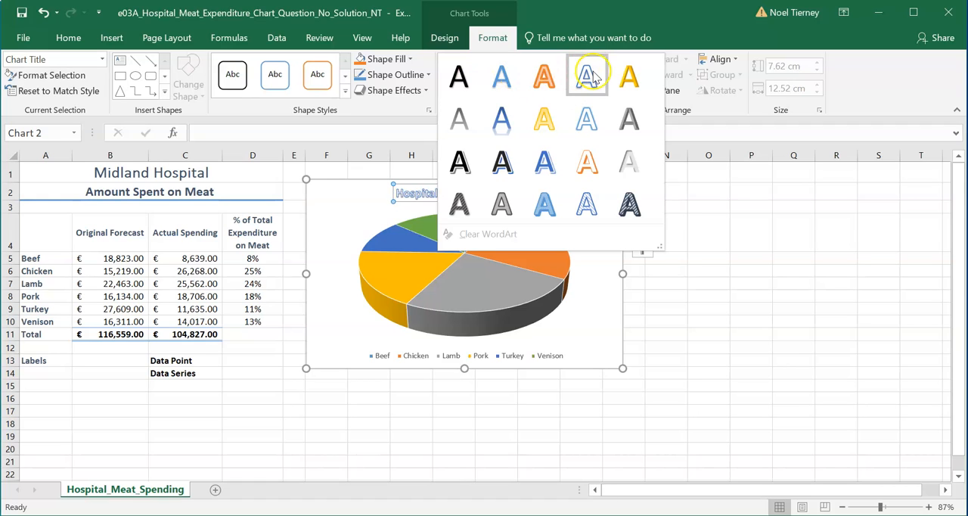
{"action": "left_click", "coordinate": [631, 78]}
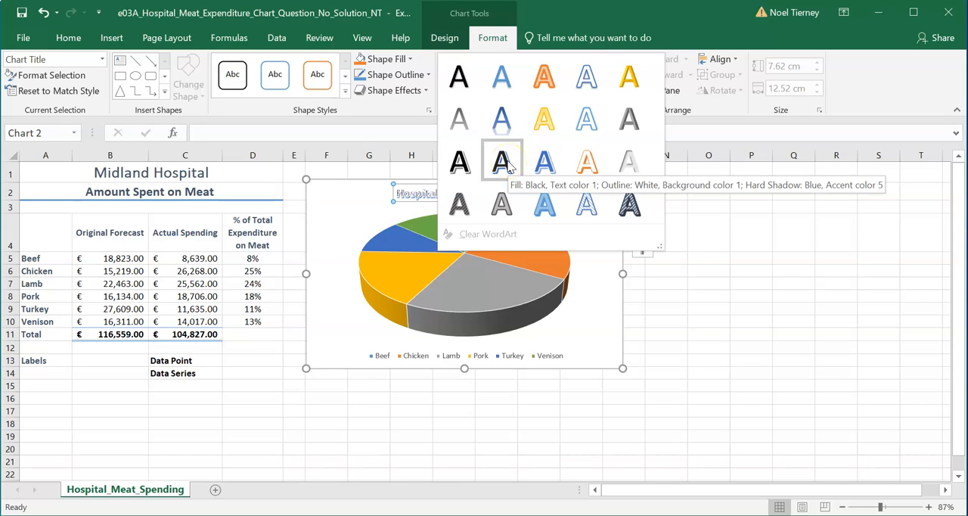
{"action": "left_click", "coordinate": [458, 206]}
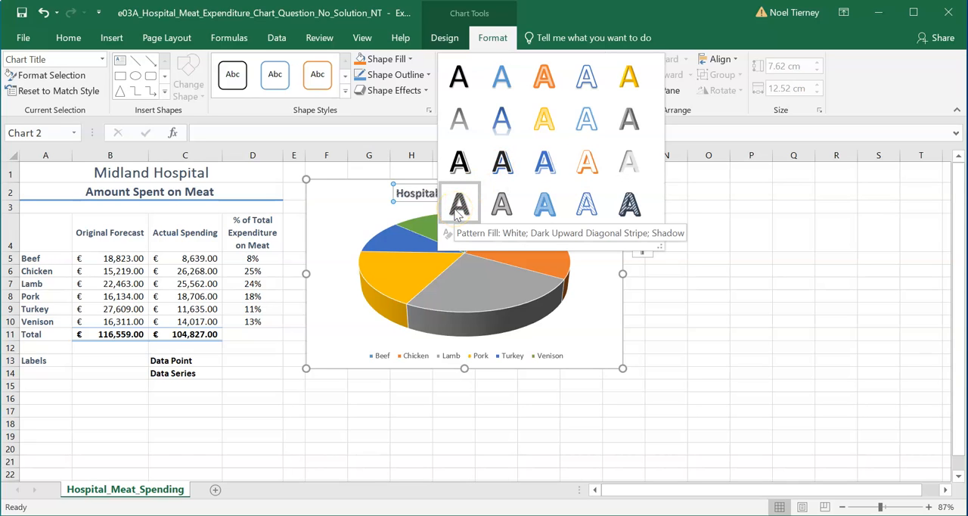
{"action": "left_click", "coordinate": [629, 79]}
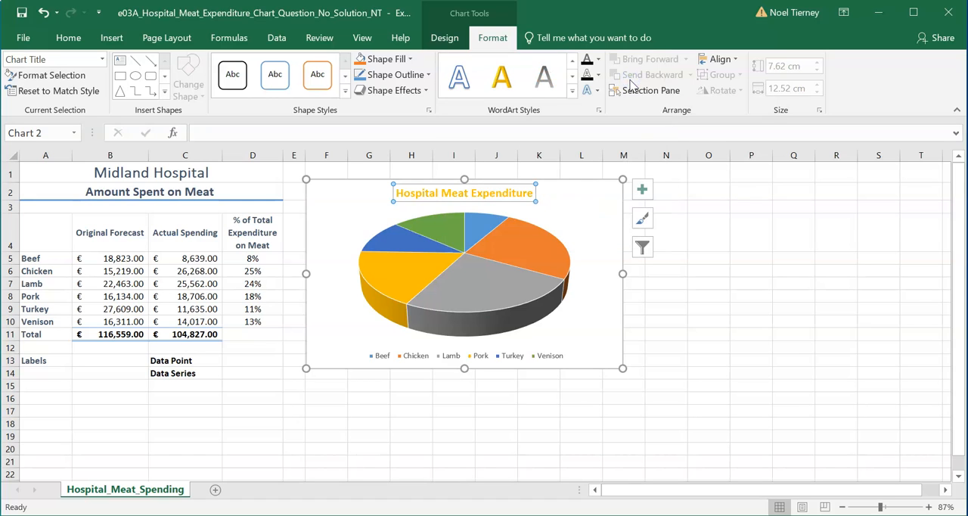
- Set the chart title's font size to 20 and deselect the chart
{"action": "right_click", "coordinate": [493, 189]}
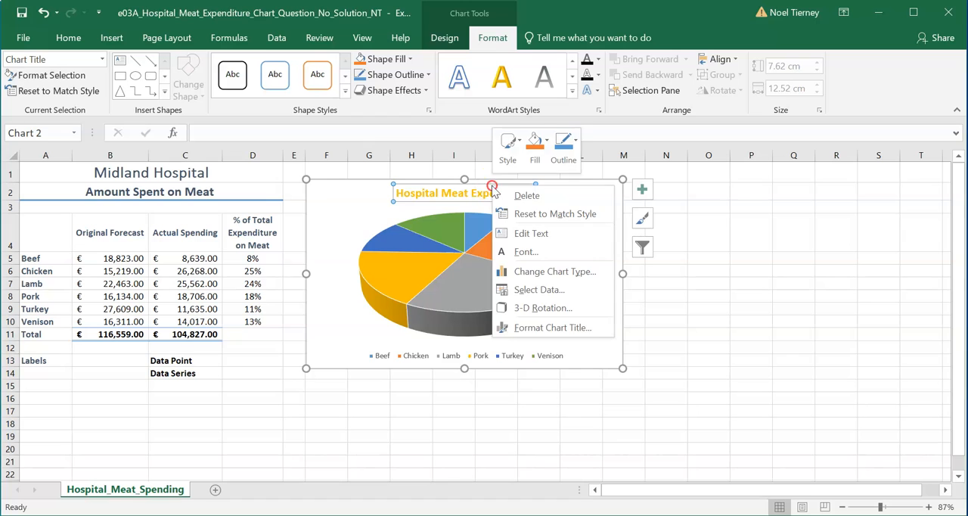
{"action": "left_click", "coordinate": [535, 255]}
{"action": "left_click_drag", "start_coordinate": [593, 201], "coordinate": [545, 198]}
{"action": "type", "text": "29"}
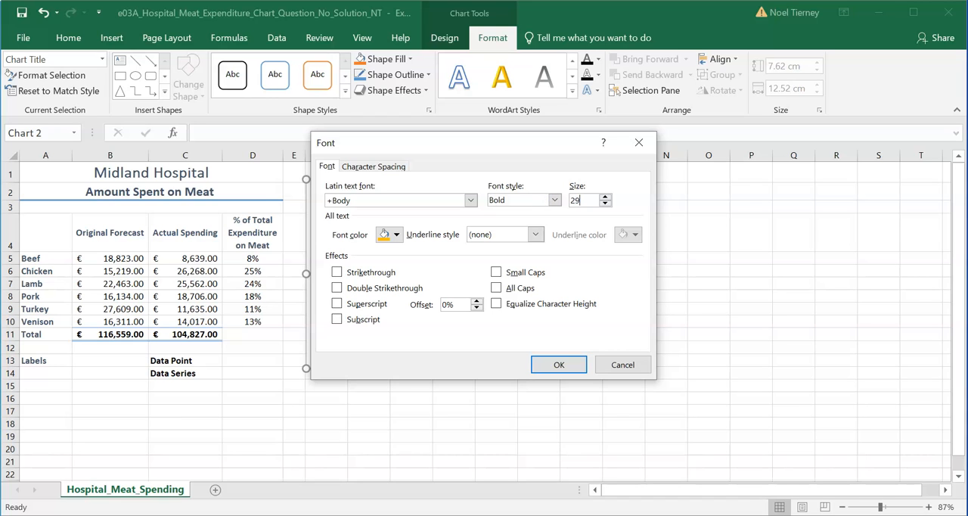
{"action": "key", "text": "BackSpace"}
{"action": "type", "text": "0"}
{"action": "left_click", "coordinate": [558, 364]}
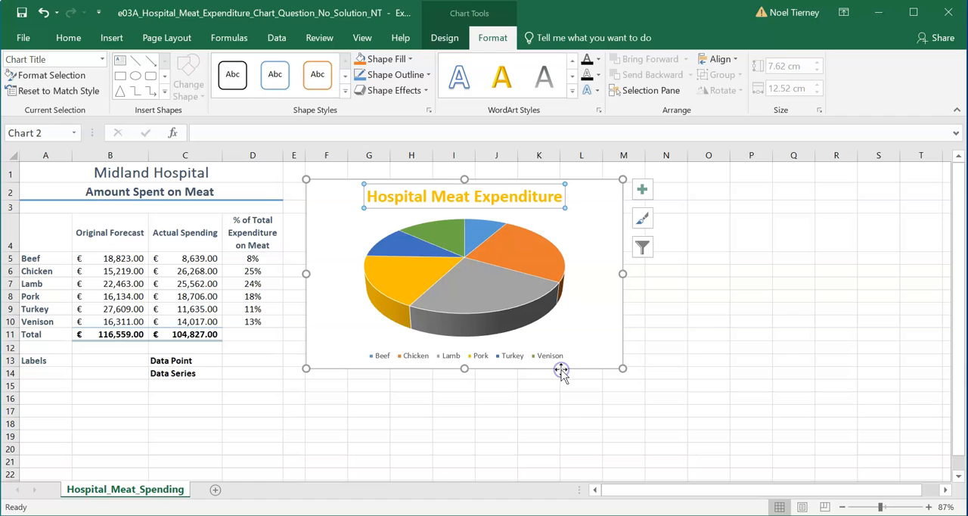
{"action": "left_click", "coordinate": [692, 335]}
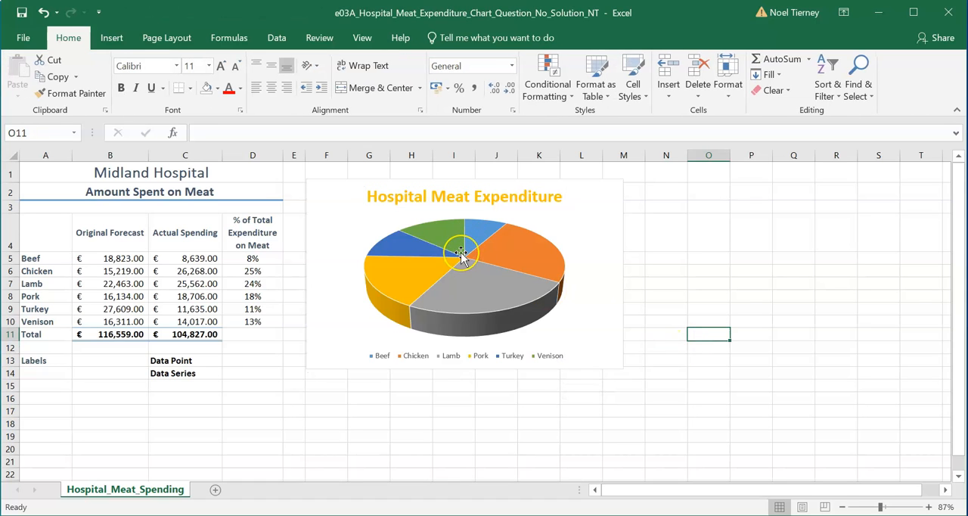
- Remove the legend from the pie chart and add data labels to its slices
{"action": "mouse_move", "coordinate": [461, 254]}
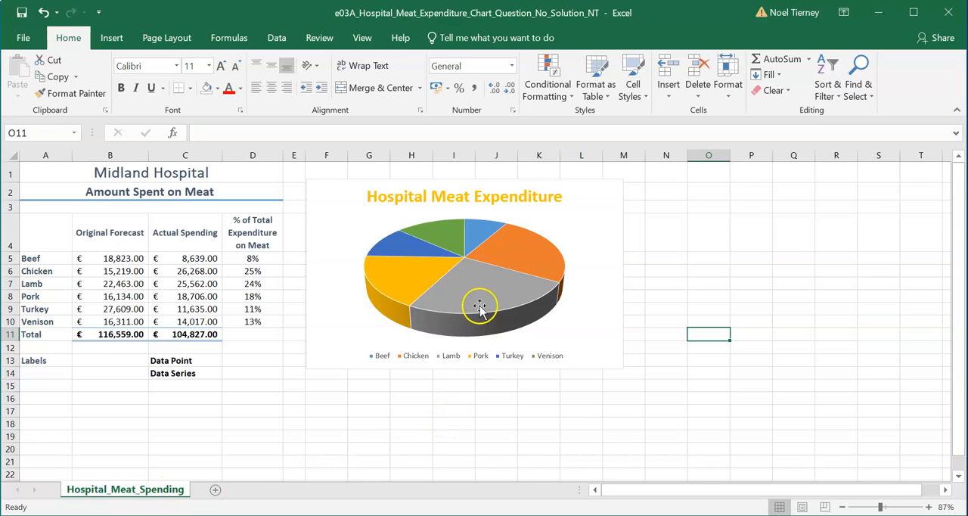
{"action": "mouse_move", "coordinate": [450, 239]}
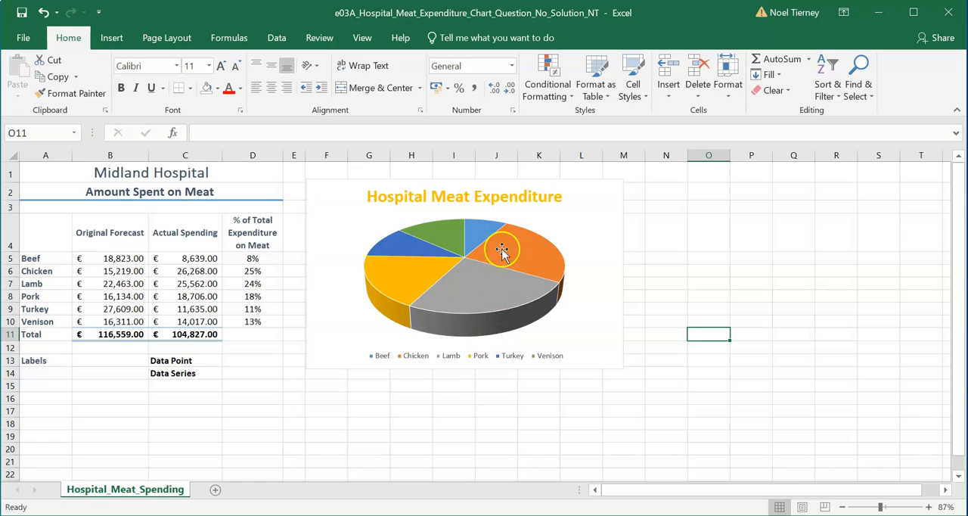
{"action": "mouse_move", "coordinate": [502, 249]}
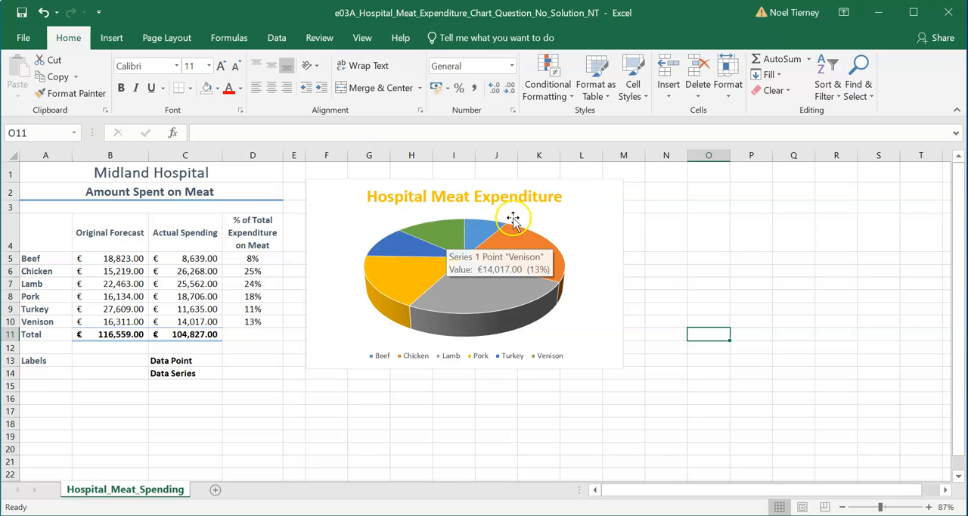
{"action": "left_click", "coordinate": [542, 205]}
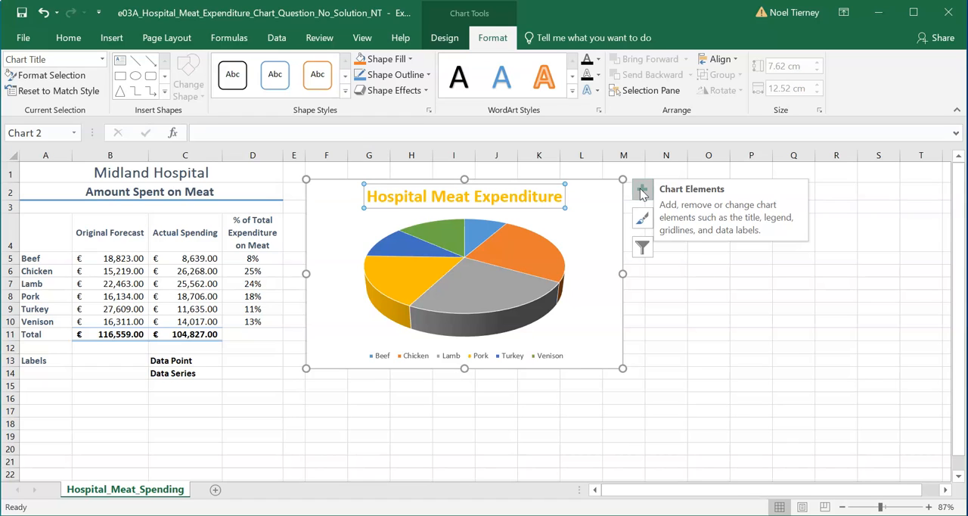
{"action": "left_click", "coordinate": [642, 192]}
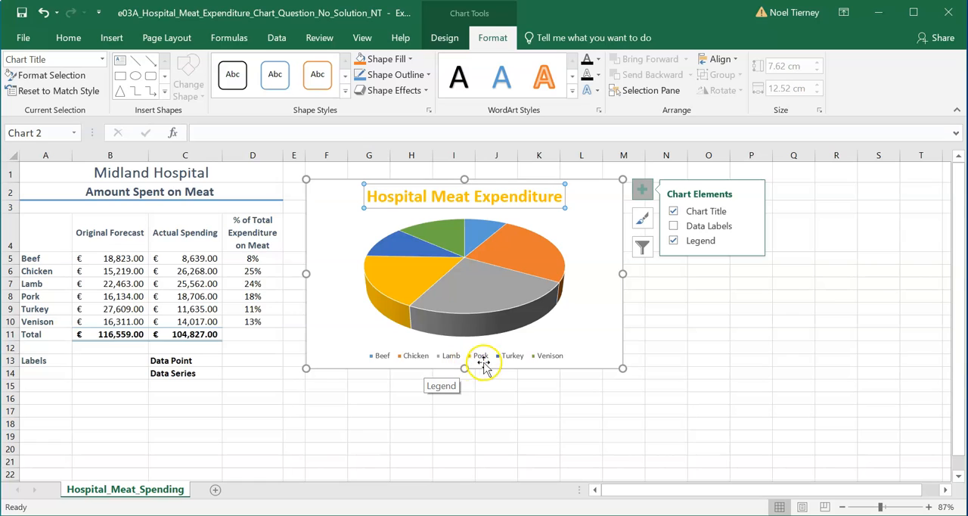
{"action": "left_click", "coordinate": [674, 240]}
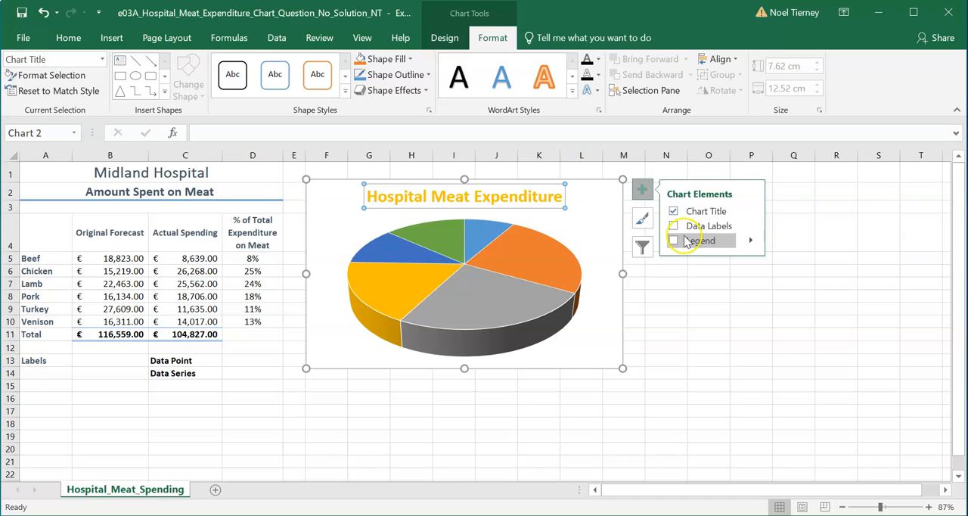
{"action": "left_click", "coordinate": [674, 227]}
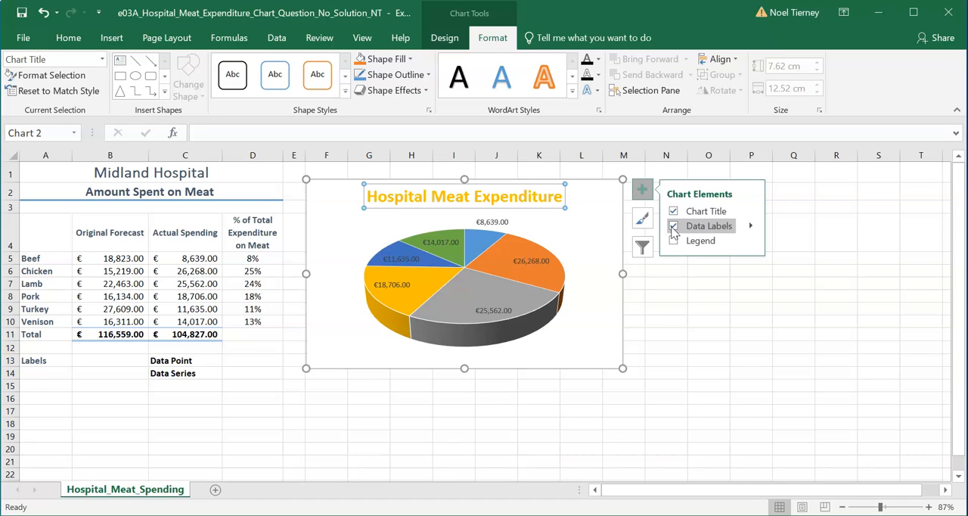
- Set the data labels to show the category name instead of the value, with leader lines turned off
{"action": "mouse_move", "coordinate": [527, 270]}
{"action": "left_click", "coordinate": [752, 227]}
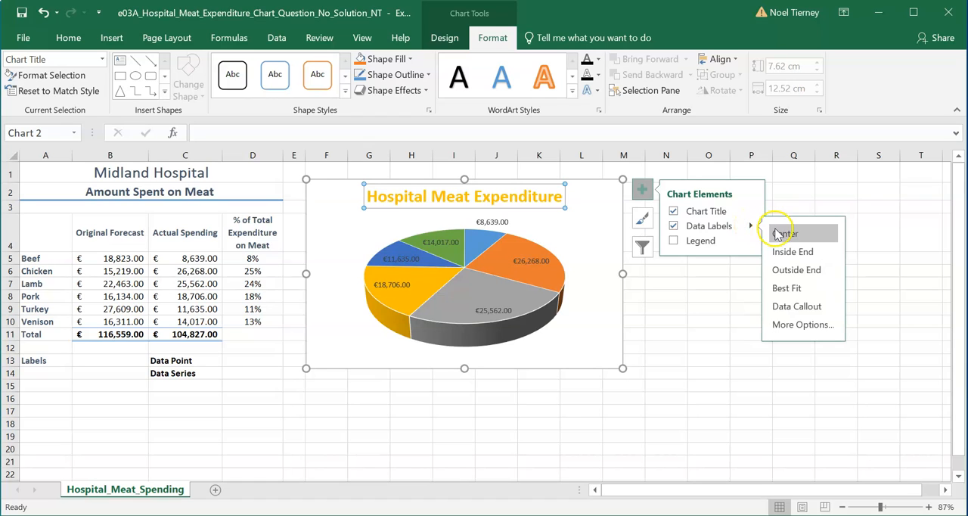
{"action": "left_click", "coordinate": [786, 325]}
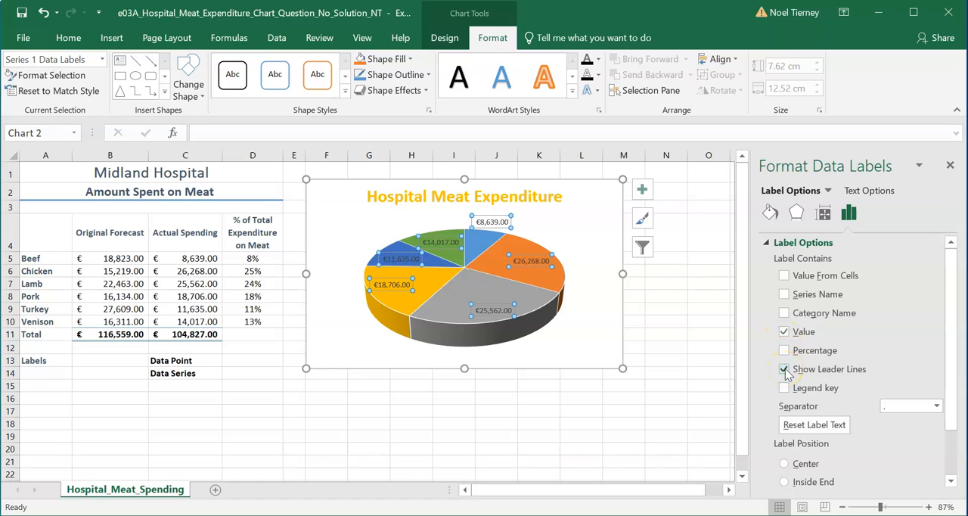
{"action": "left_click", "coordinate": [784, 370]}
{"action": "left_click", "coordinate": [784, 369]}
{"action": "left_click", "coordinate": [784, 370]}
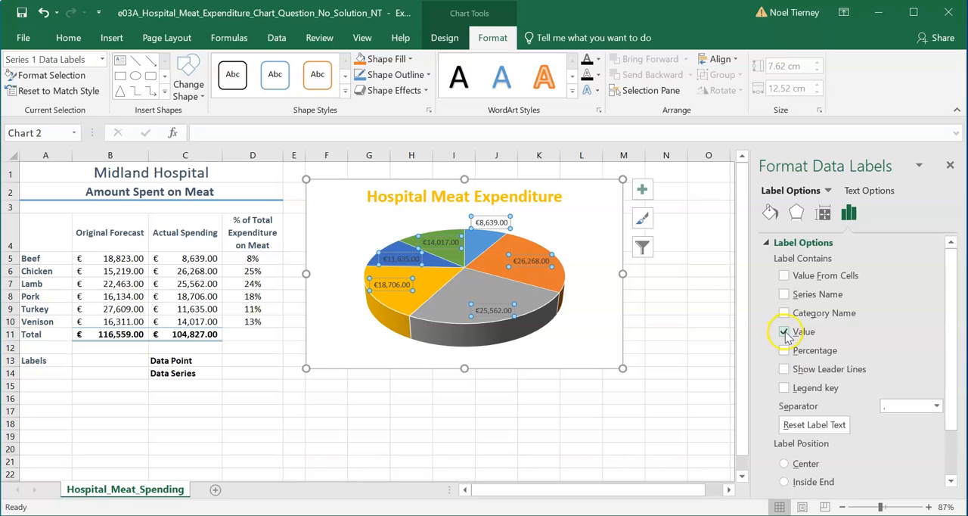
{"action": "left_click", "coordinate": [784, 333]}
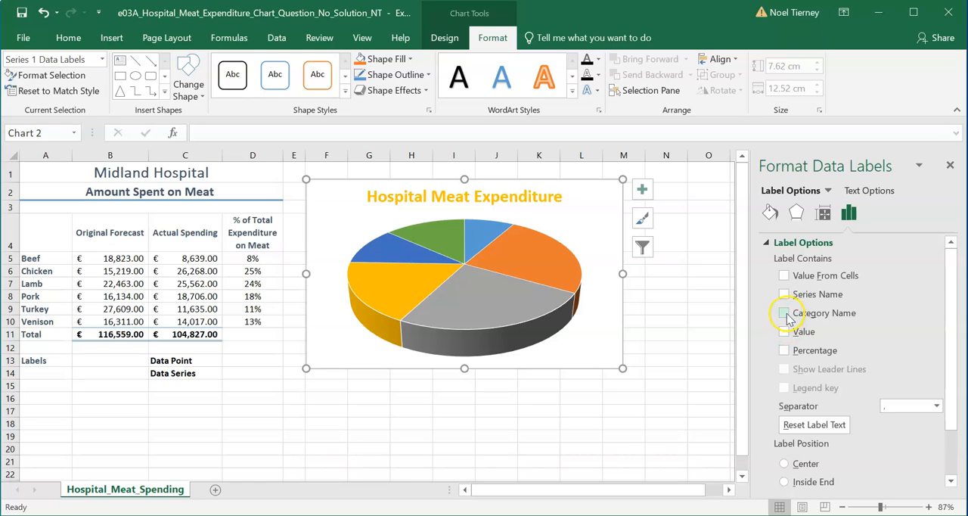
{"action": "left_click", "coordinate": [786, 314]}
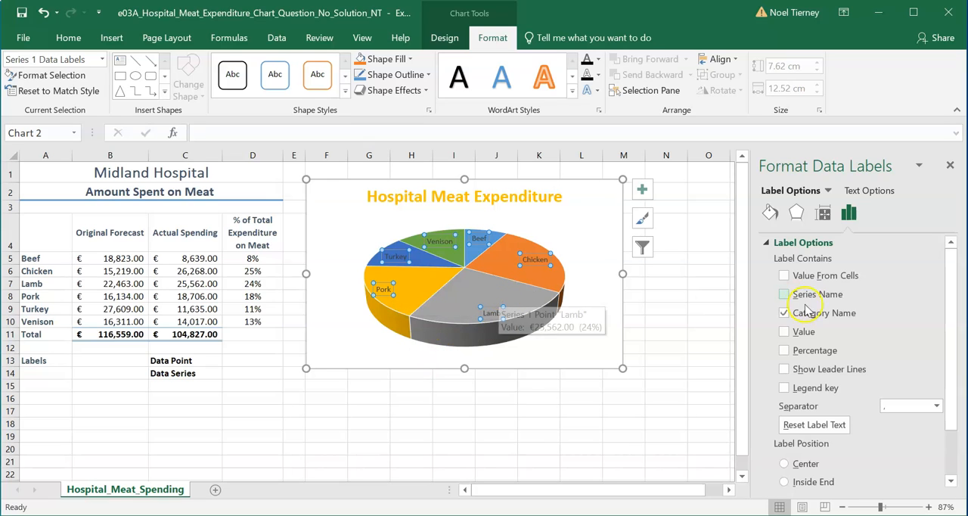
- Keep the category name in the data labels and add the percentage to them
{"action": "left_click", "coordinate": [784, 313]}
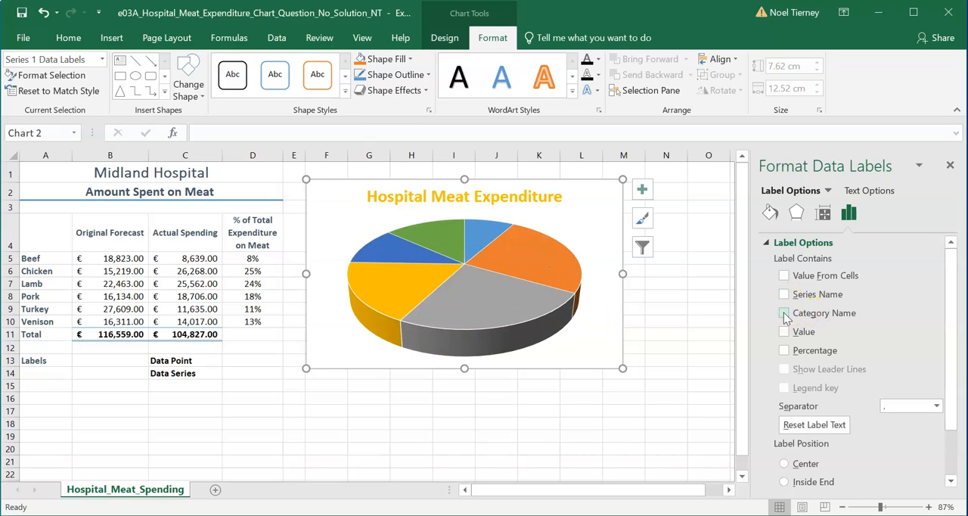
{"action": "left_click", "coordinate": [788, 314]}
{"action": "left_click", "coordinate": [784, 313]}
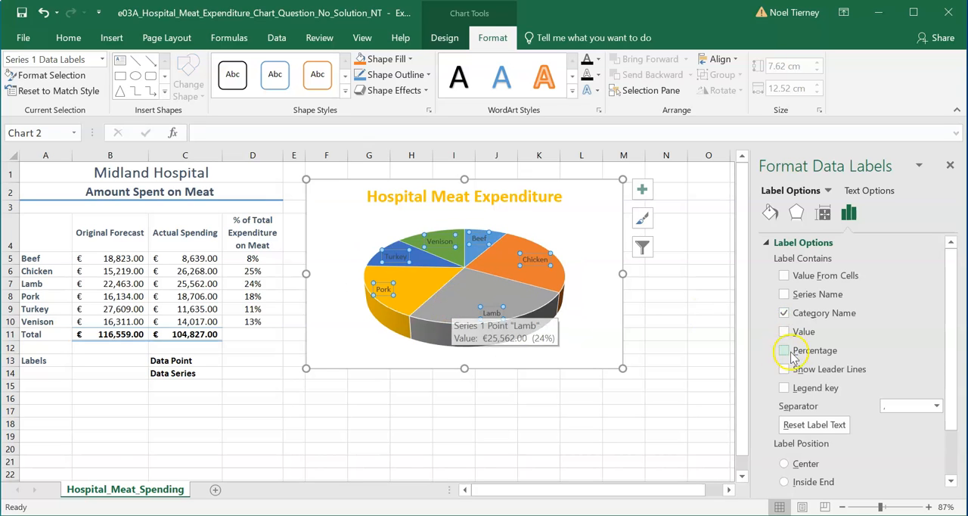
{"action": "left_click", "coordinate": [784, 350]}
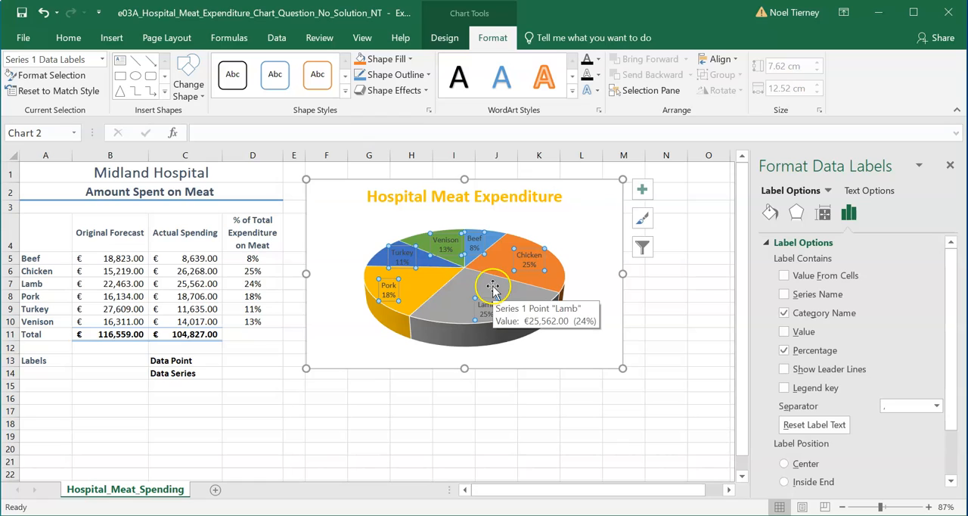
- Compare the percentages in cells D5:D10 with those on the pie chart's data labels
{"action": "left_click_drag", "start_coordinate": [246, 257], "coordinate": [258, 327]}
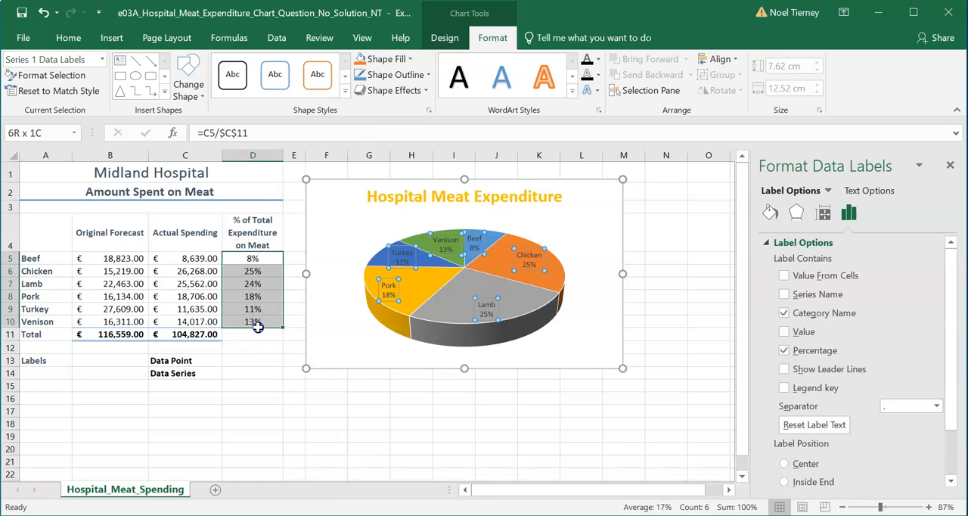
{"action": "left_click_drag", "start_coordinate": [257, 326], "coordinate": [258, 327]}
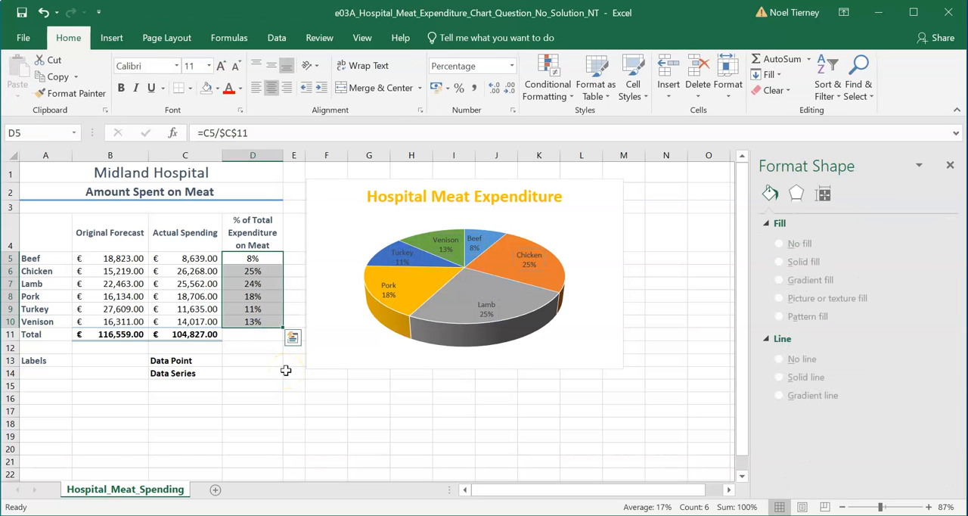
{"action": "left_click", "coordinate": [439, 409]}
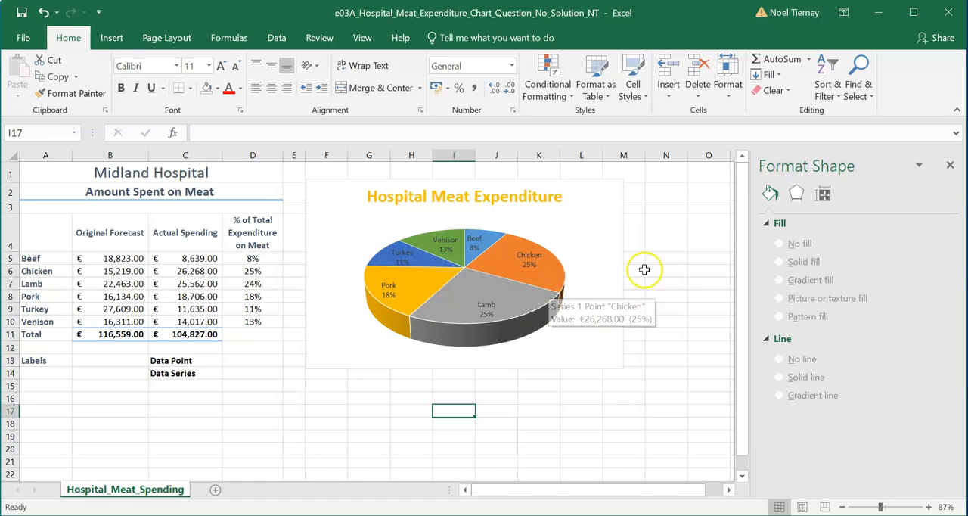
{"action": "left_click", "coordinate": [615, 412]}
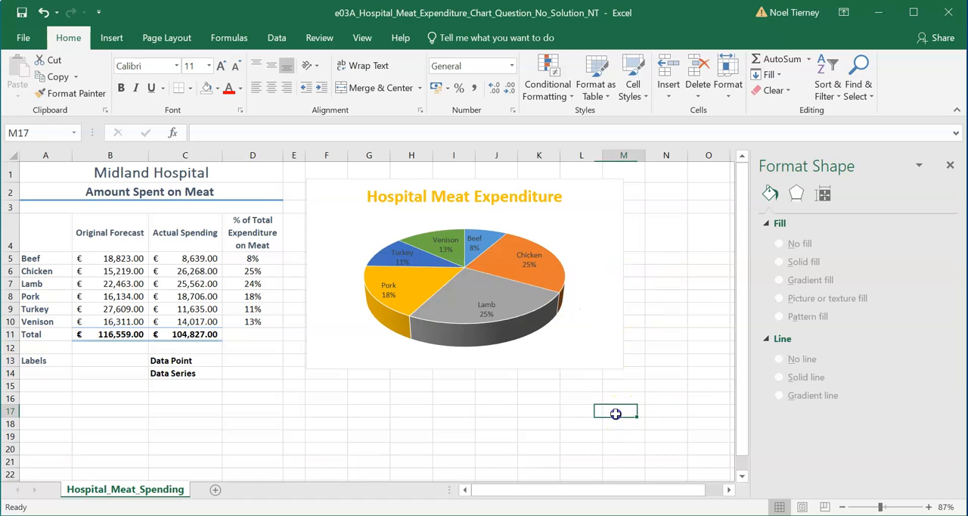
- Check which chart elements are enabled for the pie chart, close the formatting pane, and deselect the chart
{"action": "left_click", "coordinate": [505, 252]}
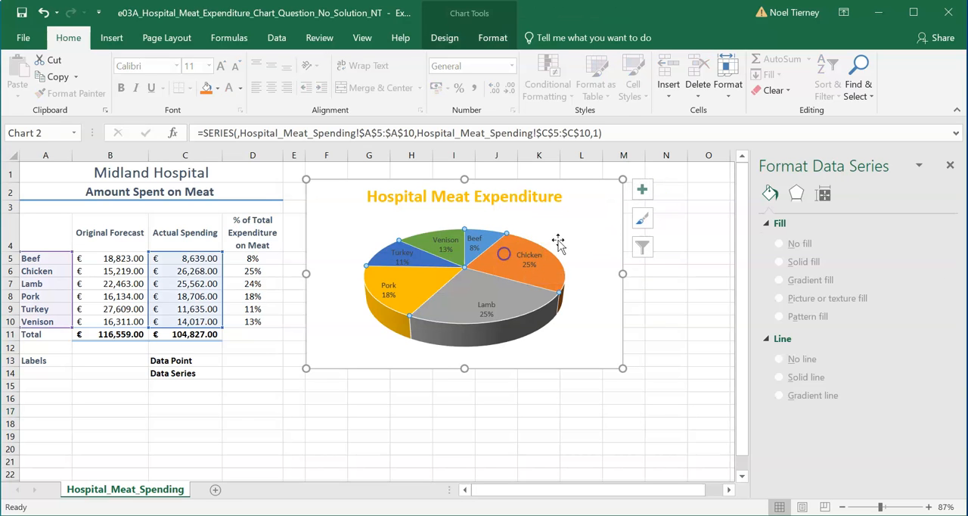
{"action": "left_click", "coordinate": [642, 192]}
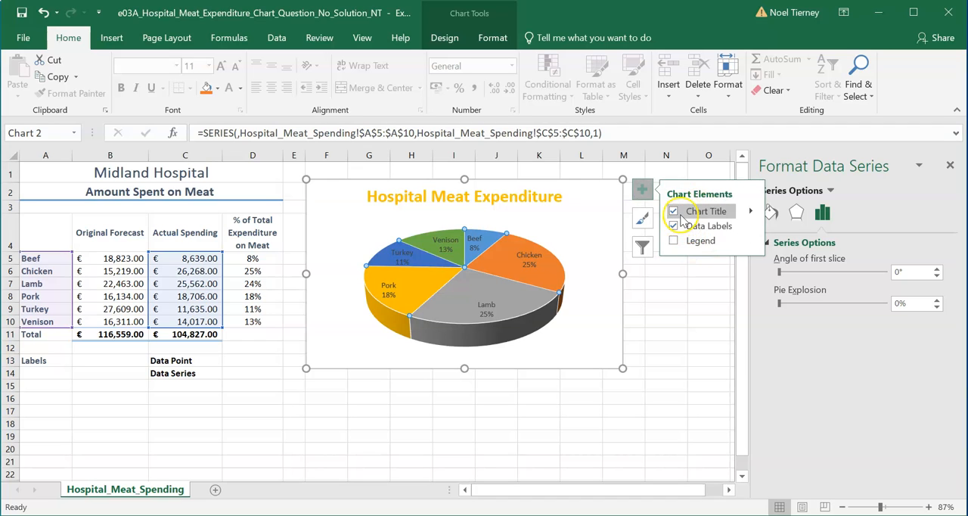
{"action": "left_click", "coordinate": [674, 226]}
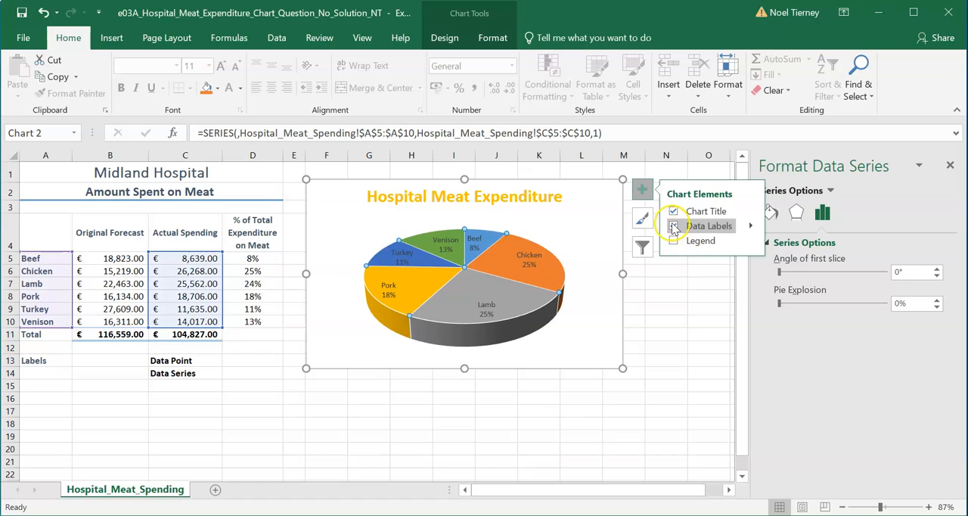
{"action": "left_click", "coordinate": [674, 226]}
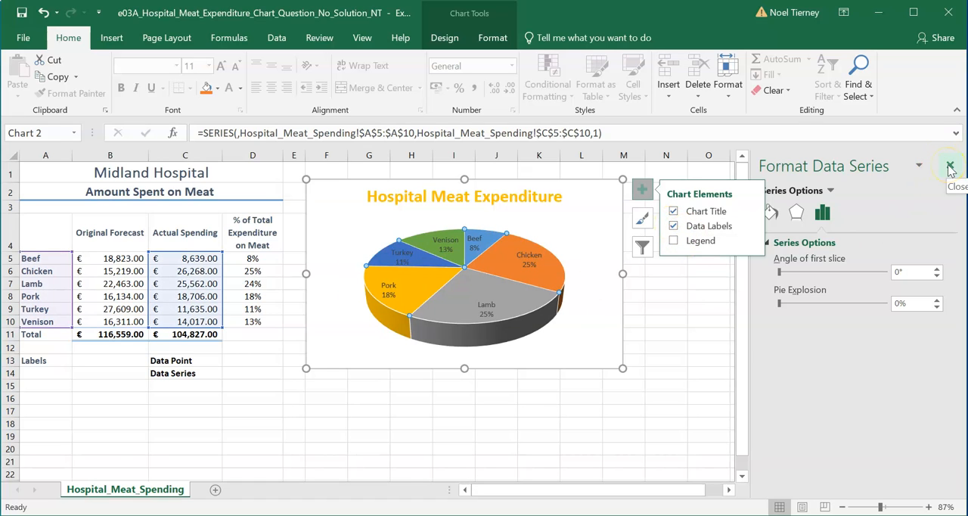
{"action": "left_click", "coordinate": [950, 166]}
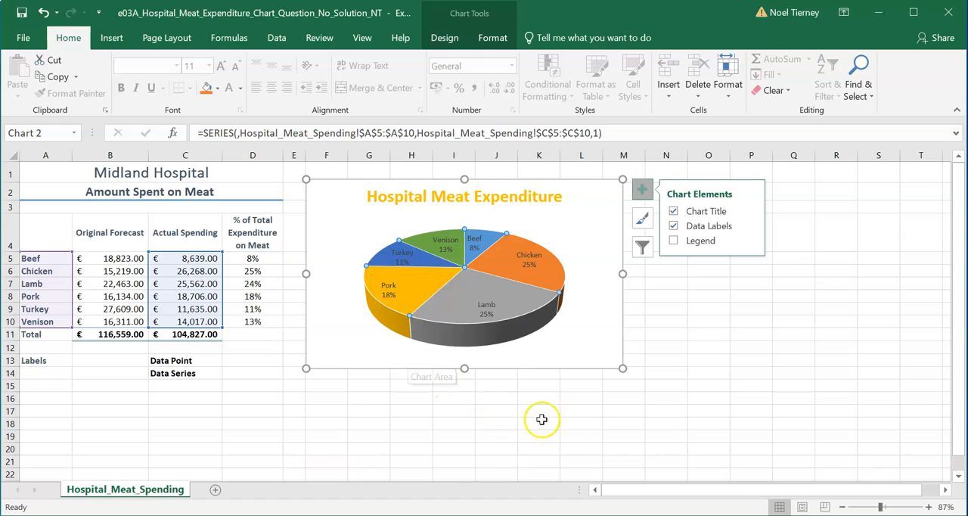
{"action": "left_click", "coordinate": [571, 436]}
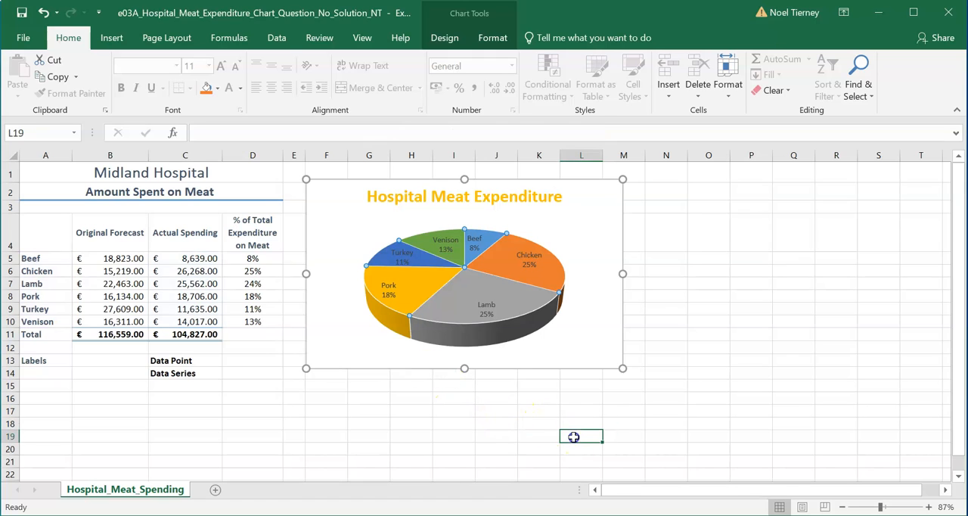
{"action": "left_click", "coordinate": [394, 219]}
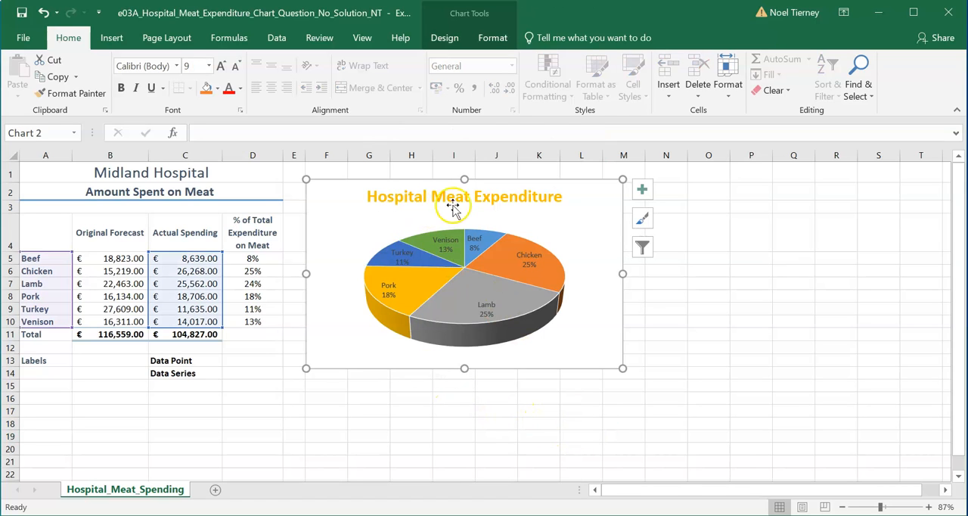
{"action": "left_click", "coordinate": [643, 193]}
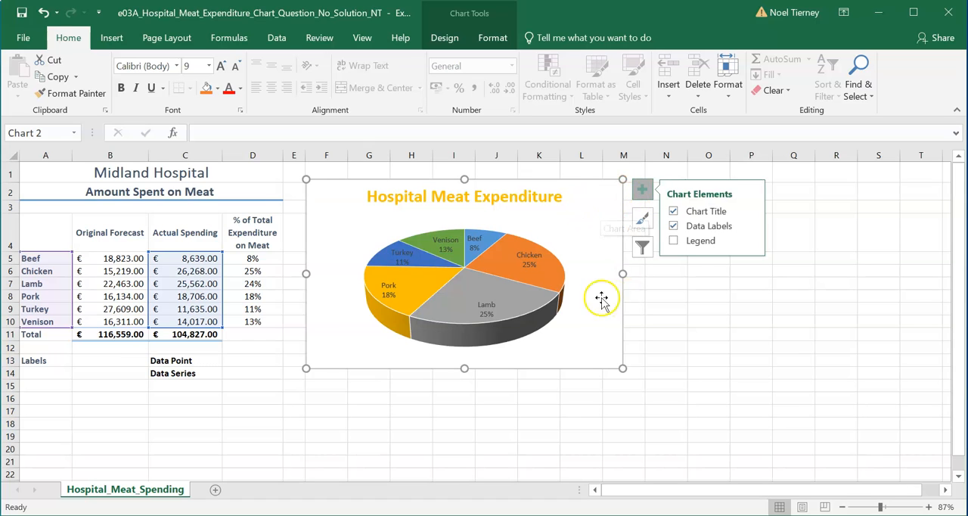
{"action": "left_click", "coordinate": [512, 261]}
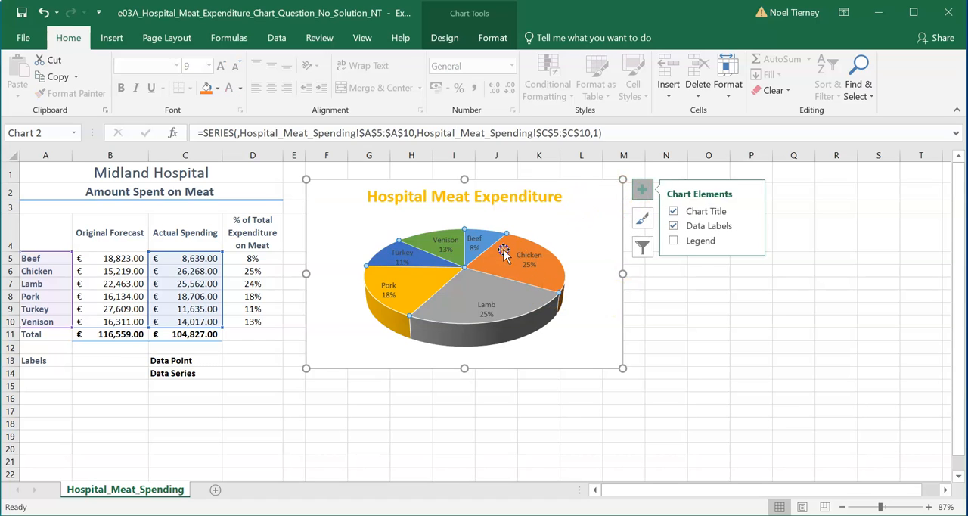
{"action": "left_click", "coordinate": [539, 446]}
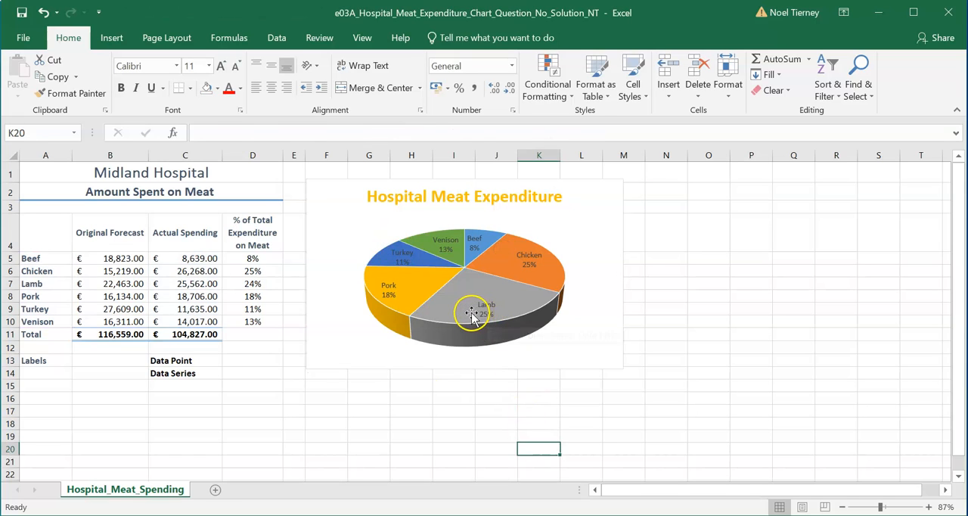
- Select the whole pie series and open its data series formatting options
{"action": "left_click", "coordinate": [471, 312]}
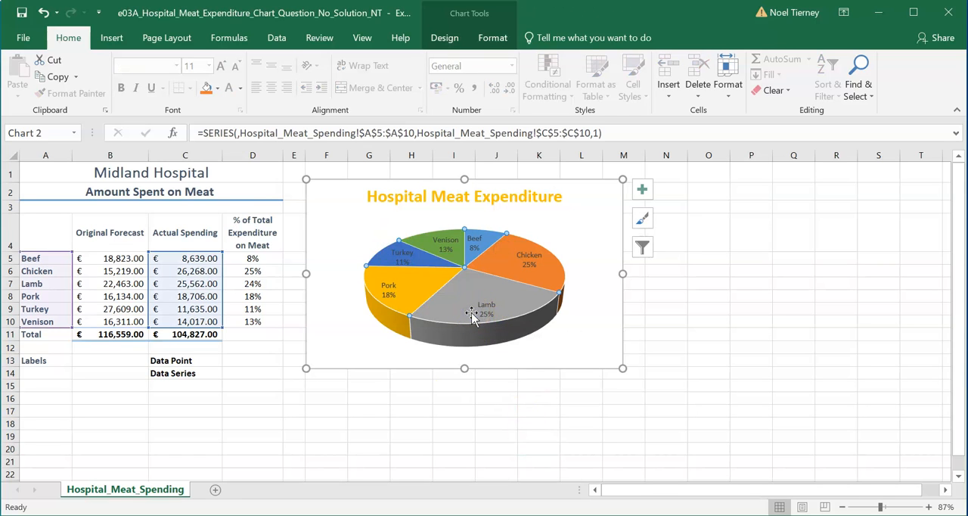
{"action": "right_click", "coordinate": [471, 312]}
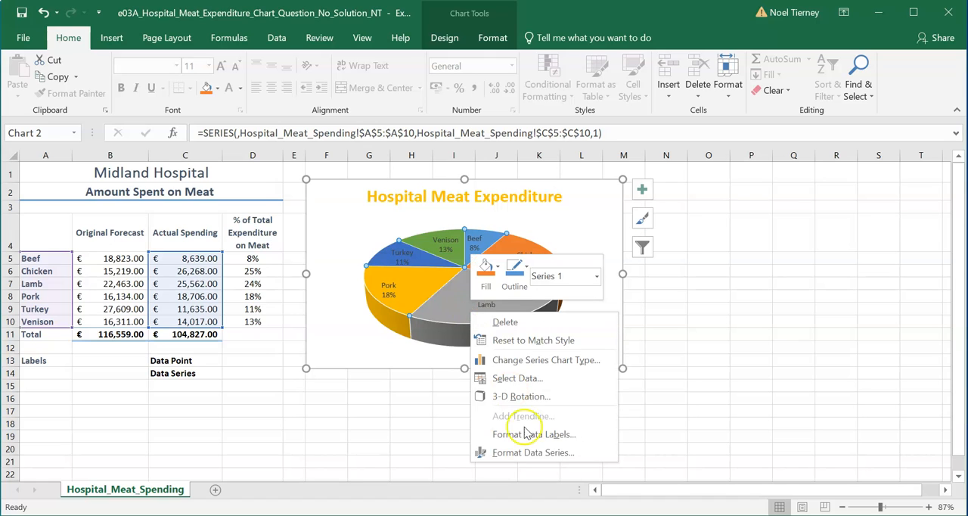
{"action": "left_click", "coordinate": [525, 452]}
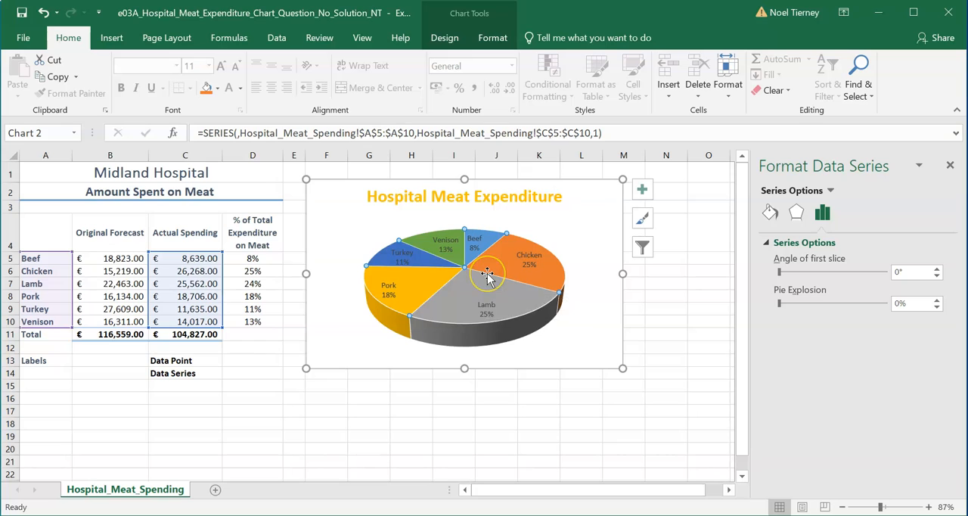
- Examine how the formatting options differ between the data labels, the whole pie series and the single Lamb slice
{"action": "left_click", "coordinate": [486, 305]}
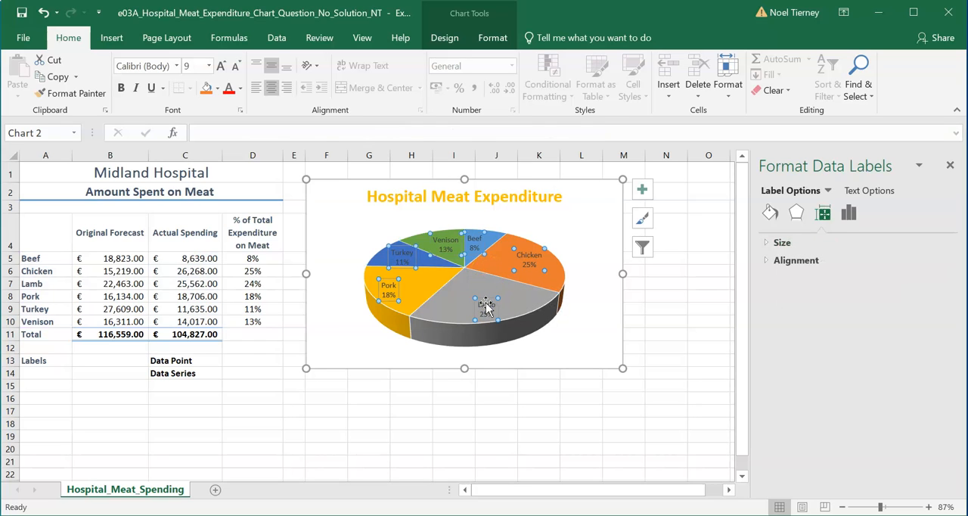
{"action": "left_click", "coordinate": [486, 301]}
{"action": "left_click", "coordinate": [446, 313]}
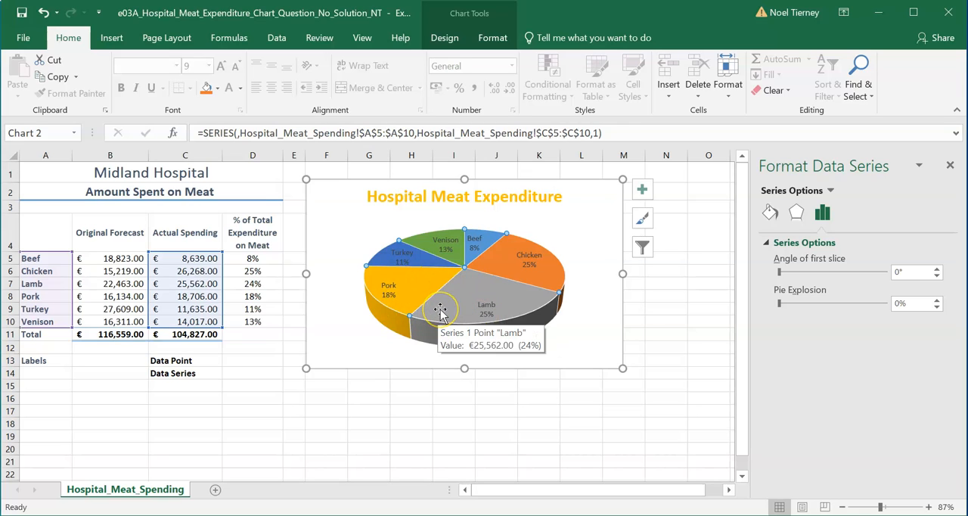
{"action": "left_click", "coordinate": [440, 312]}
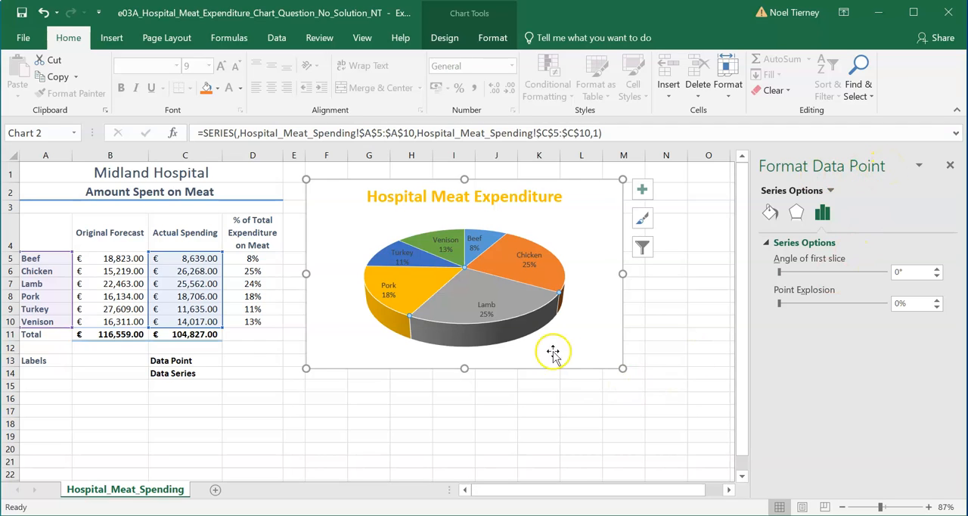
{"action": "mouse_move", "coordinate": [514, 304]}
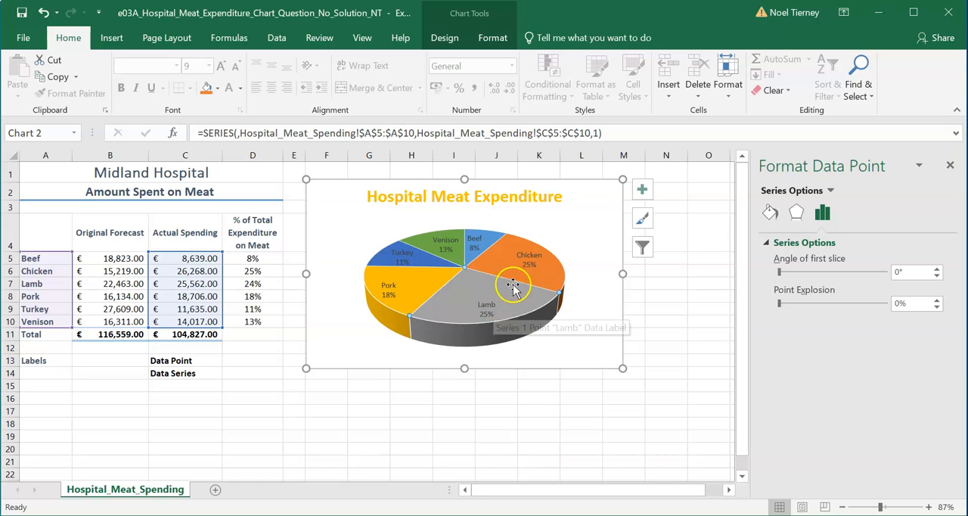
{"action": "left_click", "coordinate": [489, 301]}
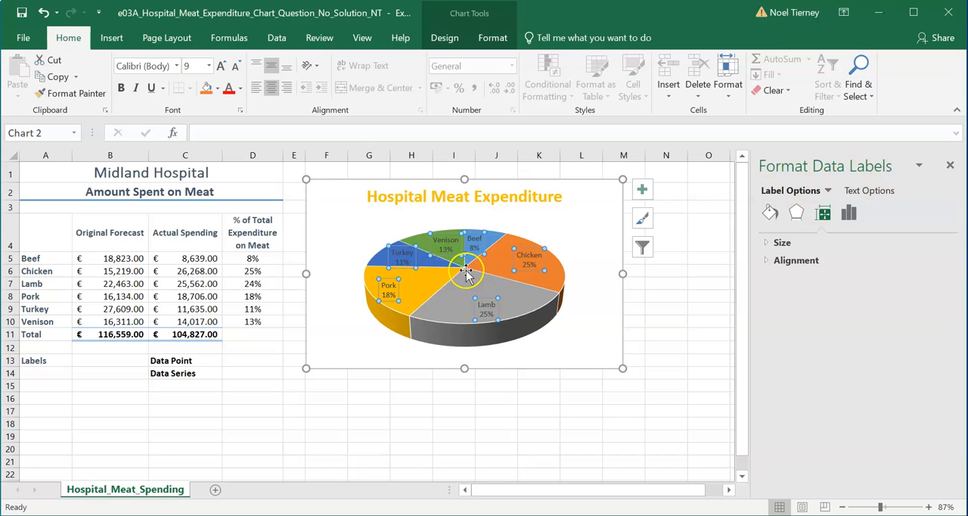
{"action": "left_click", "coordinate": [528, 310]}
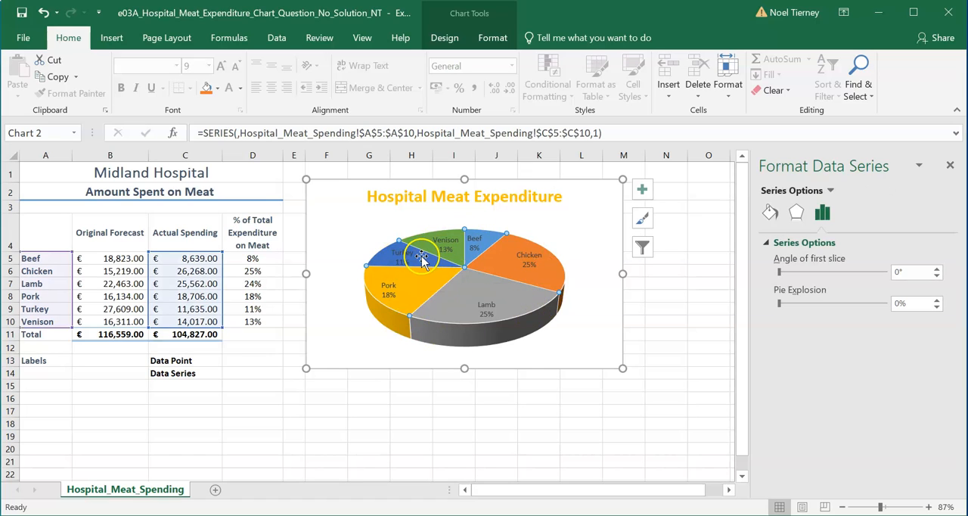
- Select only the Pork slice and open its data point formatting options
{"action": "left_click", "coordinate": [389, 290]}
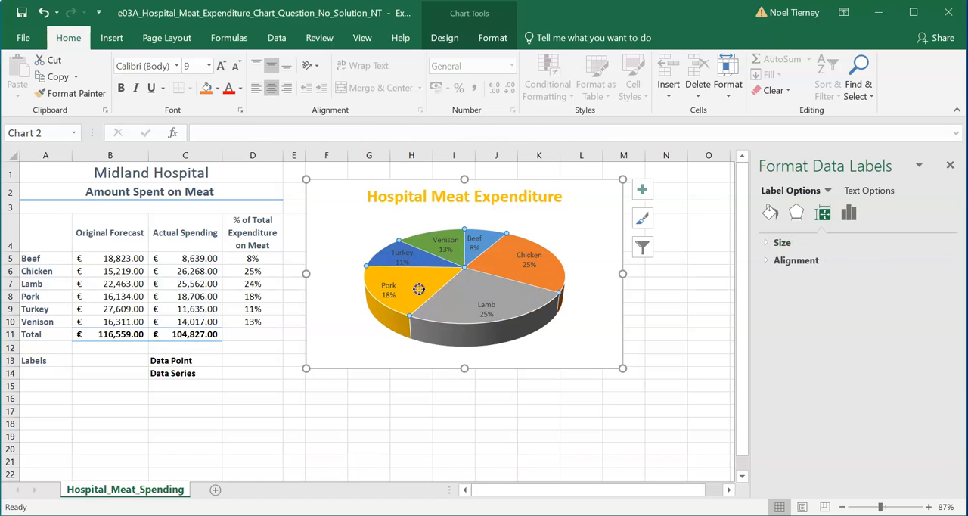
{"action": "left_click", "coordinate": [418, 292]}
{"action": "left_click", "coordinate": [419, 292]}
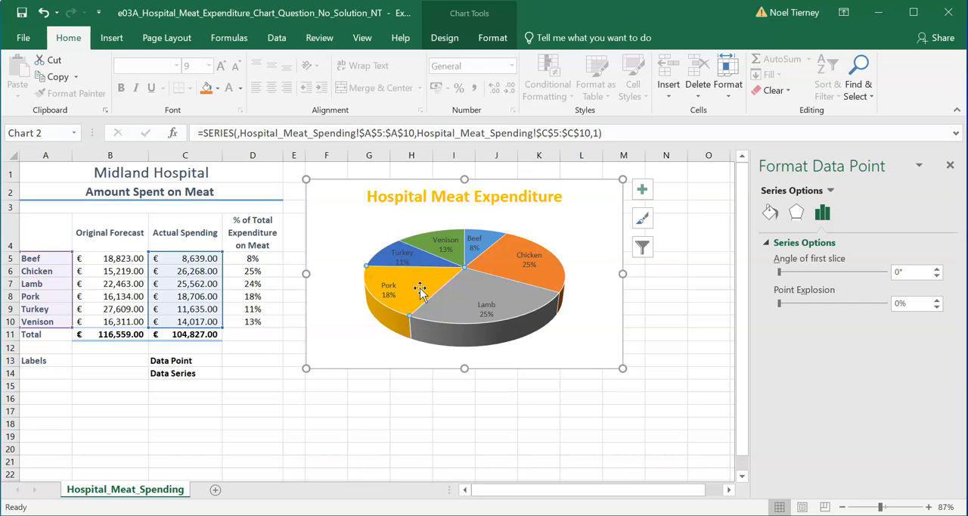
{"action": "left_click", "coordinate": [408, 287]}
{"action": "right_click", "coordinate": [409, 285]}
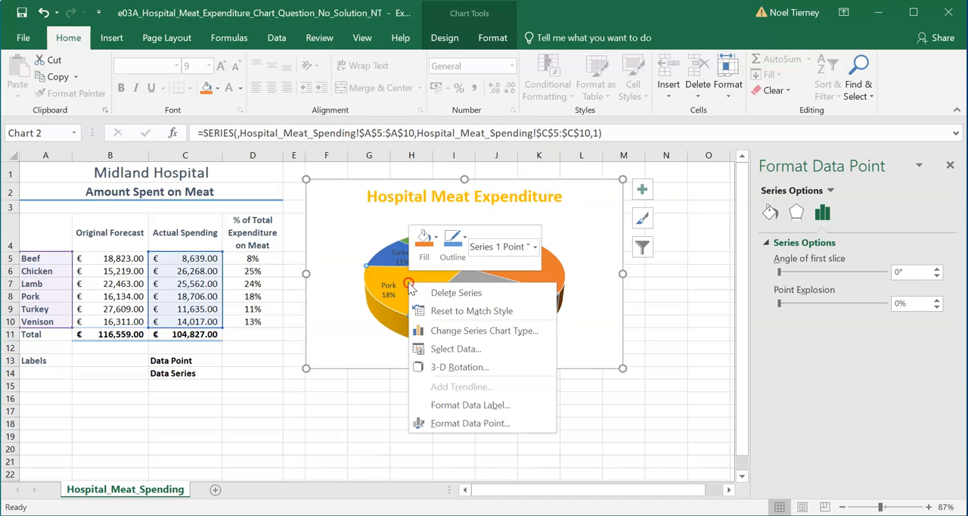
{"action": "left_click", "coordinate": [459, 421]}
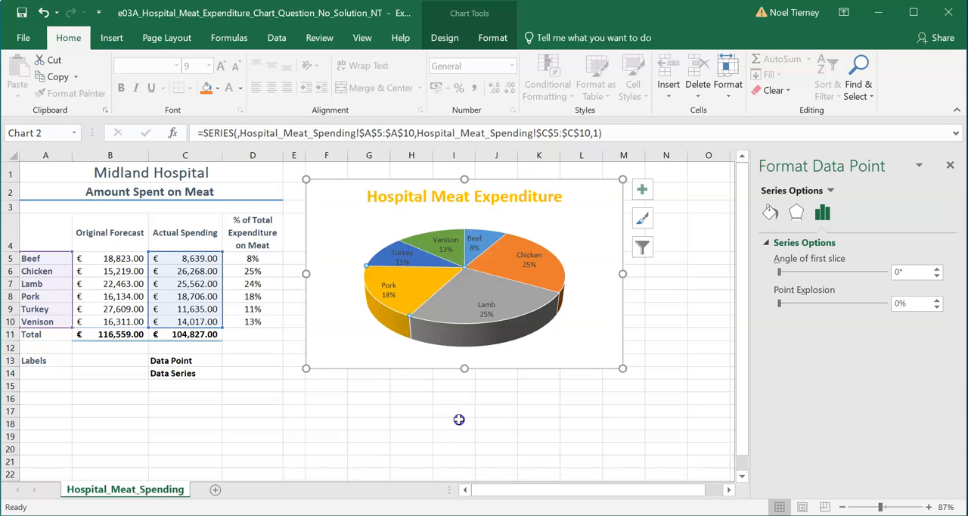
- Set the Pork slice's shadow color to "Gold, Accent 4, Darker 50%"
{"action": "left_click", "coordinate": [796, 217]}
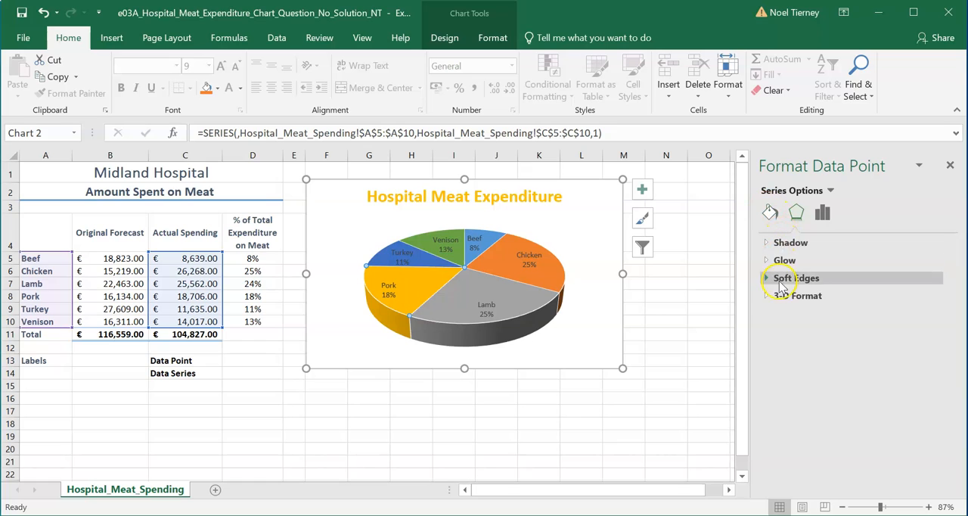
{"action": "left_click", "coordinate": [770, 245]}
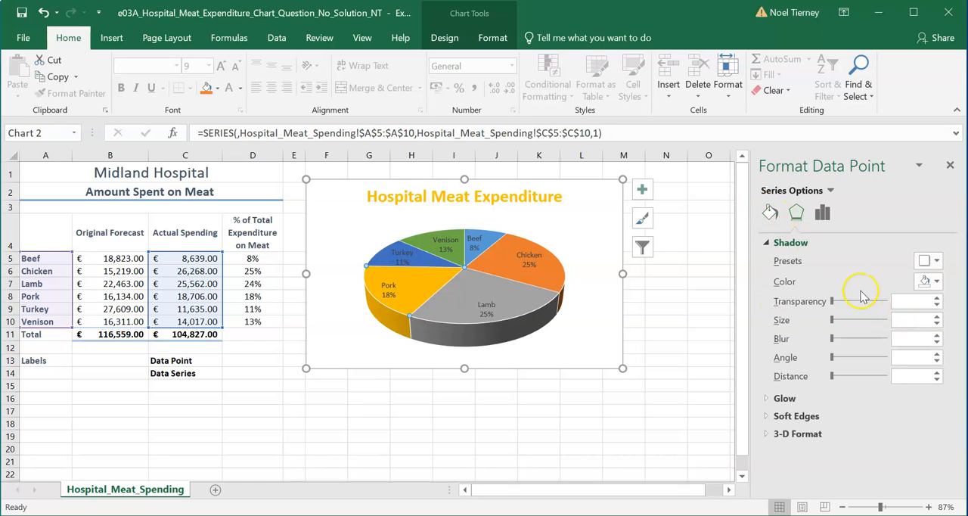
{"action": "left_click", "coordinate": [937, 281]}
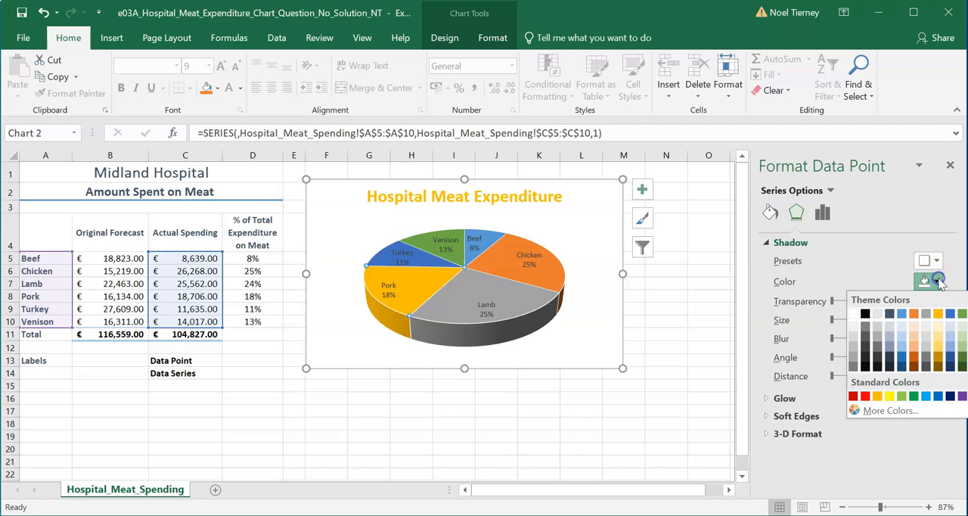
{"action": "left_click", "coordinate": [938, 368]}
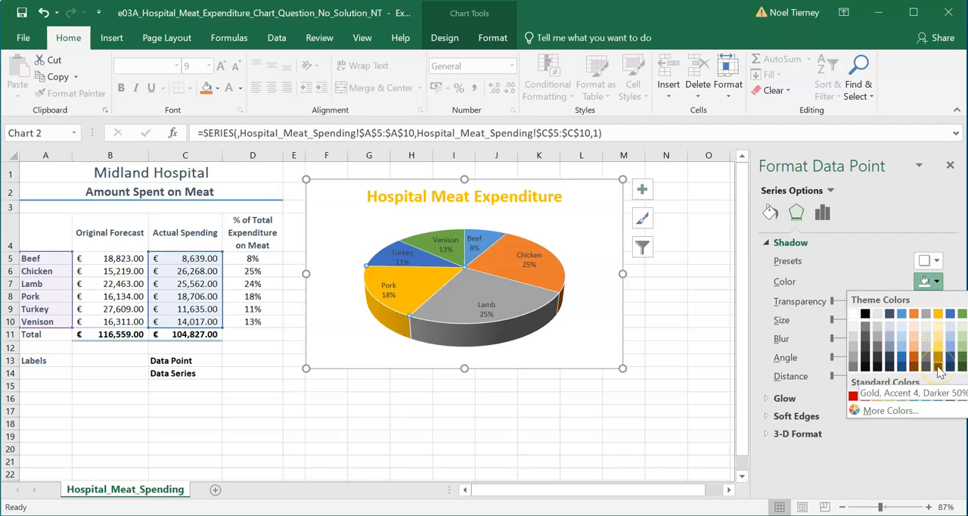
{"action": "left_click", "coordinate": [938, 368]}
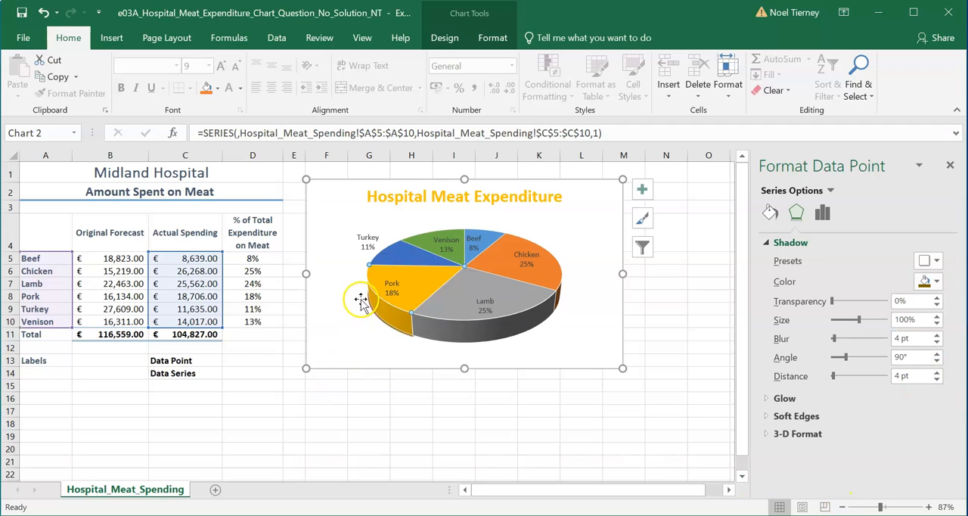
- Close the data point formatting options and deselect the chart
{"action": "left_click", "coordinate": [950, 166]}
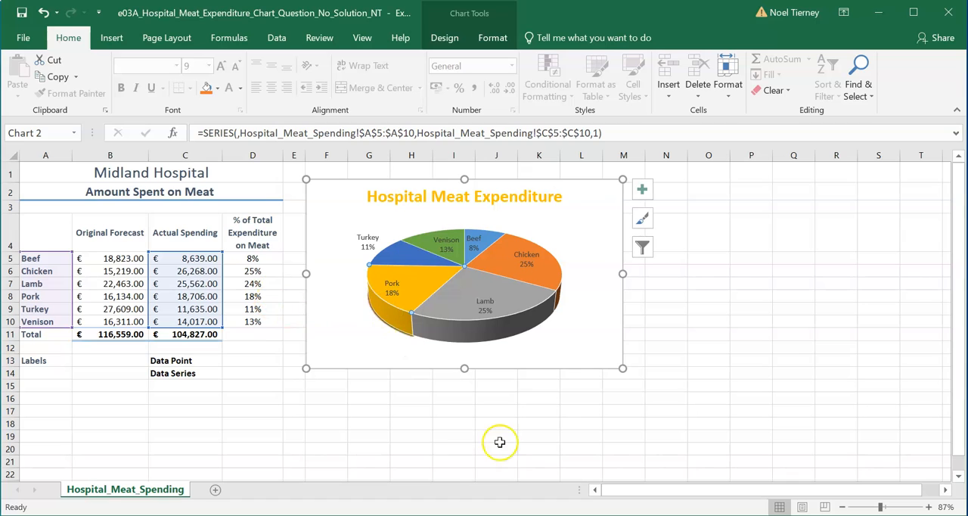
{"action": "left_click", "coordinate": [391, 436]}
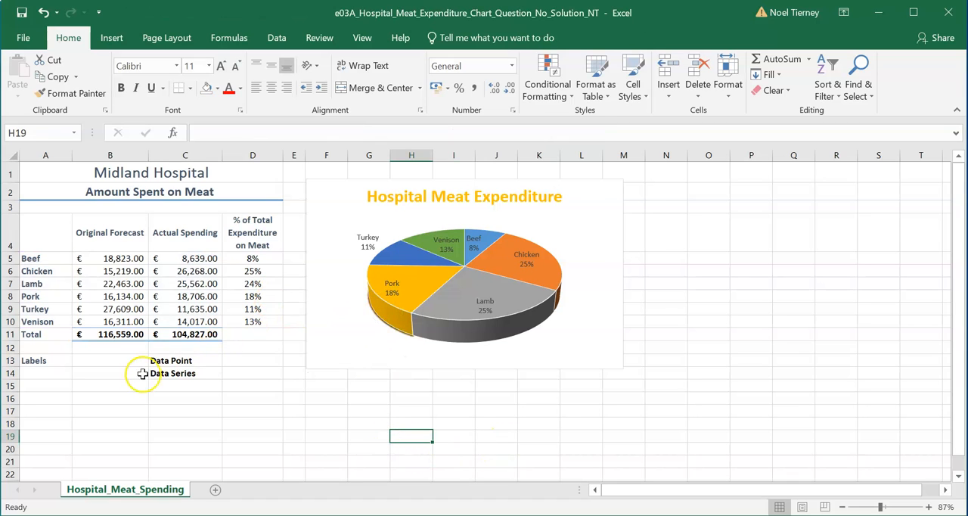
{"action": "left_click", "coordinate": [97, 388]}
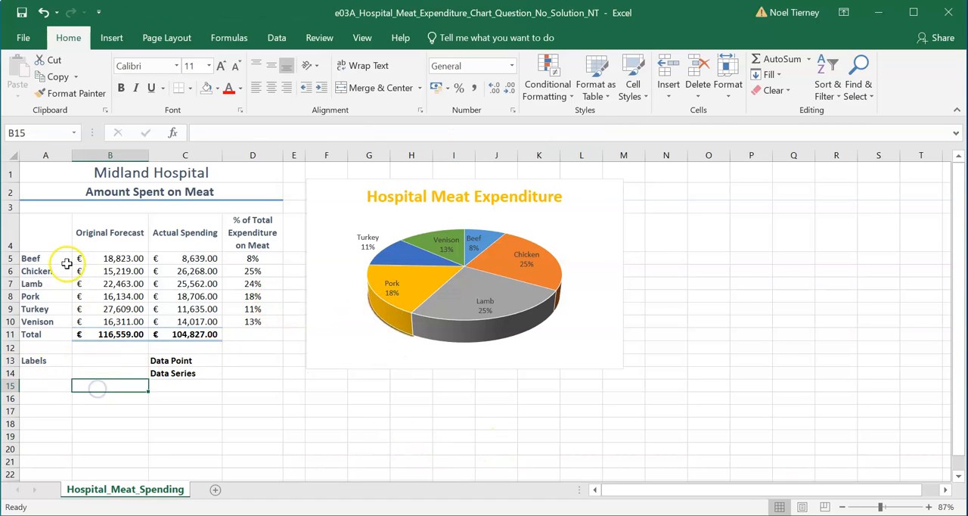
- Examine the meat names in column A and the Actual Spending values in C5:C10 that the pie chart is based on
{"action": "left_click_drag", "start_coordinate": [49, 258], "coordinate": [46, 333]}
{"action": "left_click", "coordinate": [190, 258]}
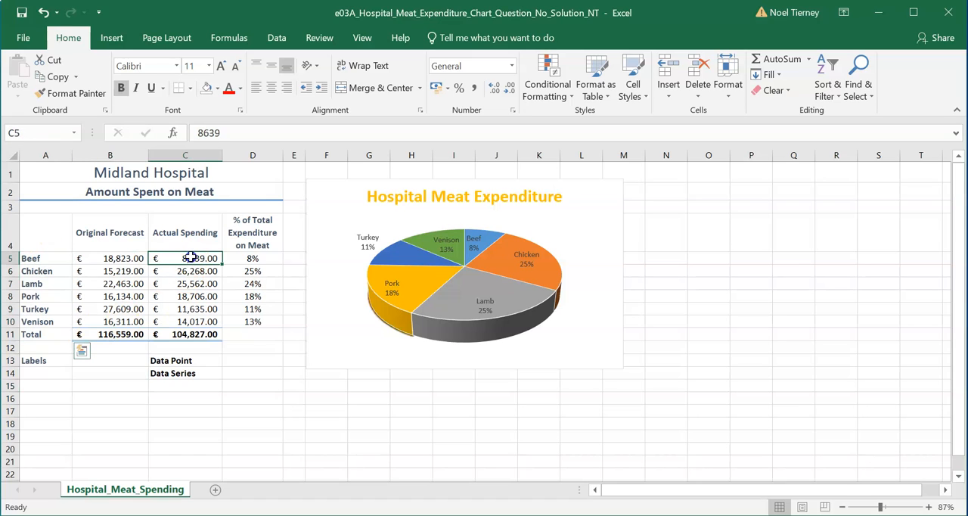
{"action": "left_click", "coordinate": [194, 321]}
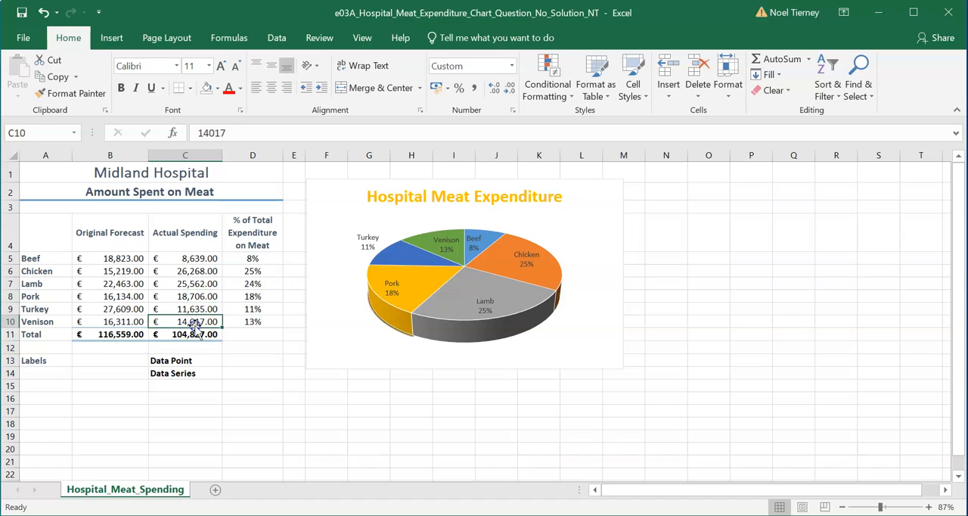
{"action": "left_click", "coordinate": [194, 257]}
{"action": "left_click_drag", "start_coordinate": [194, 257], "coordinate": [200, 320]}
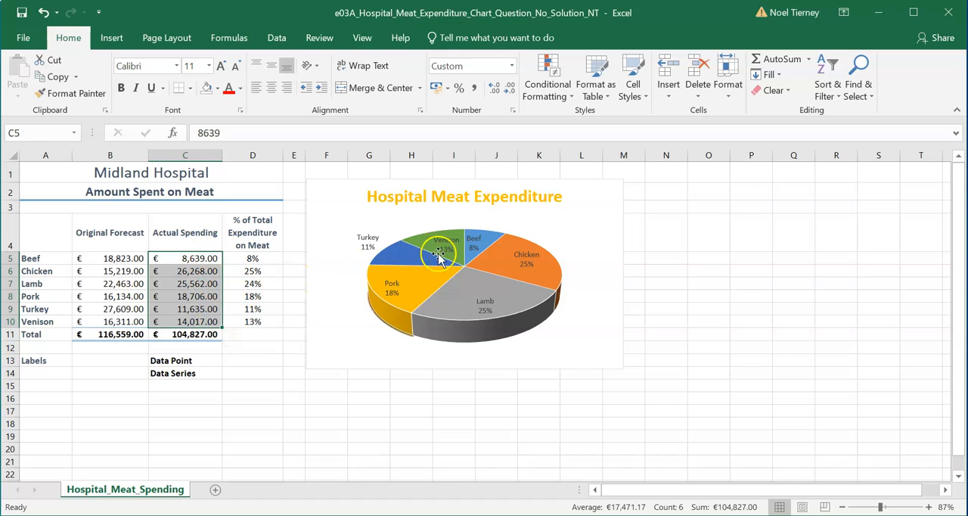